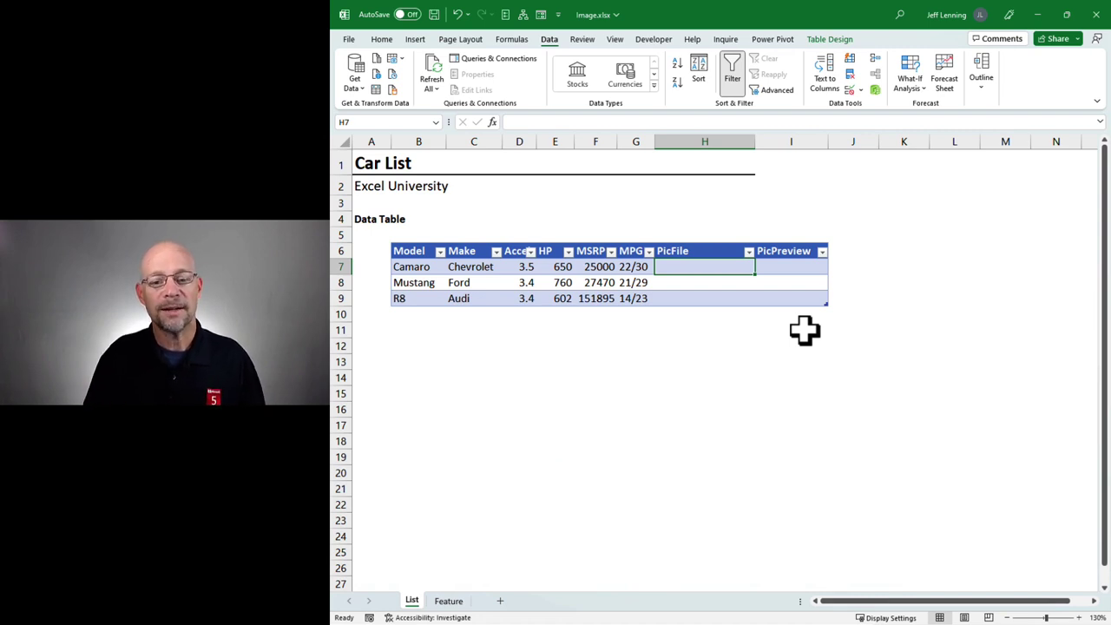
Copy the yellow Camaro photo's image address from the Unsplash sports car results.
{"action": "key", "text": "alt+Tab"}
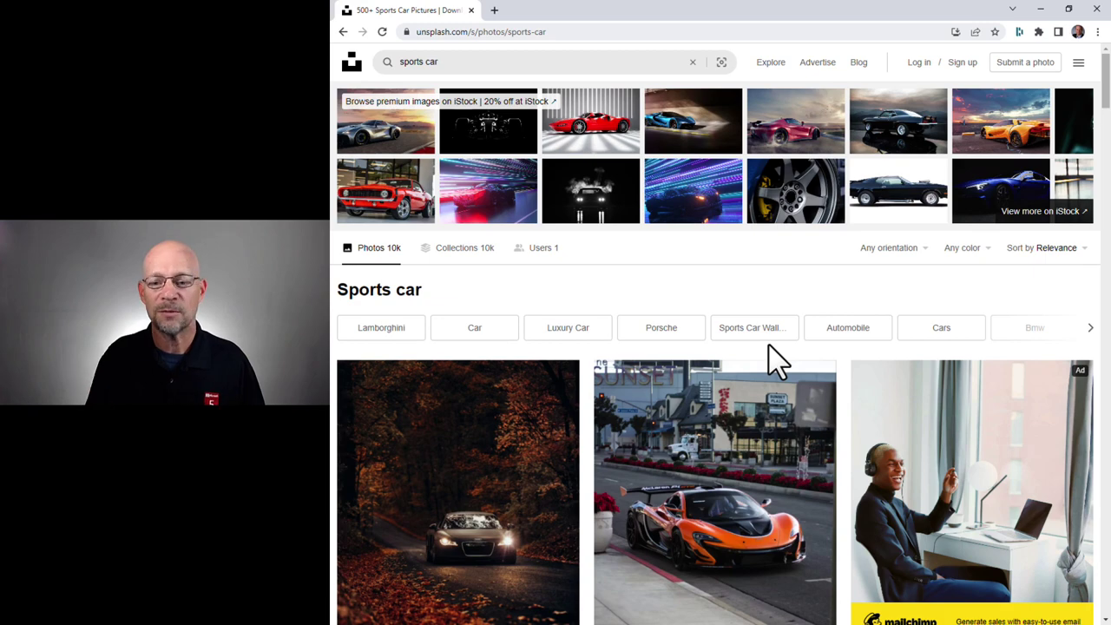
{"action": "scroll", "coordinate": [744, 355], "scroll_direction": "down", "scroll_amount": 5}
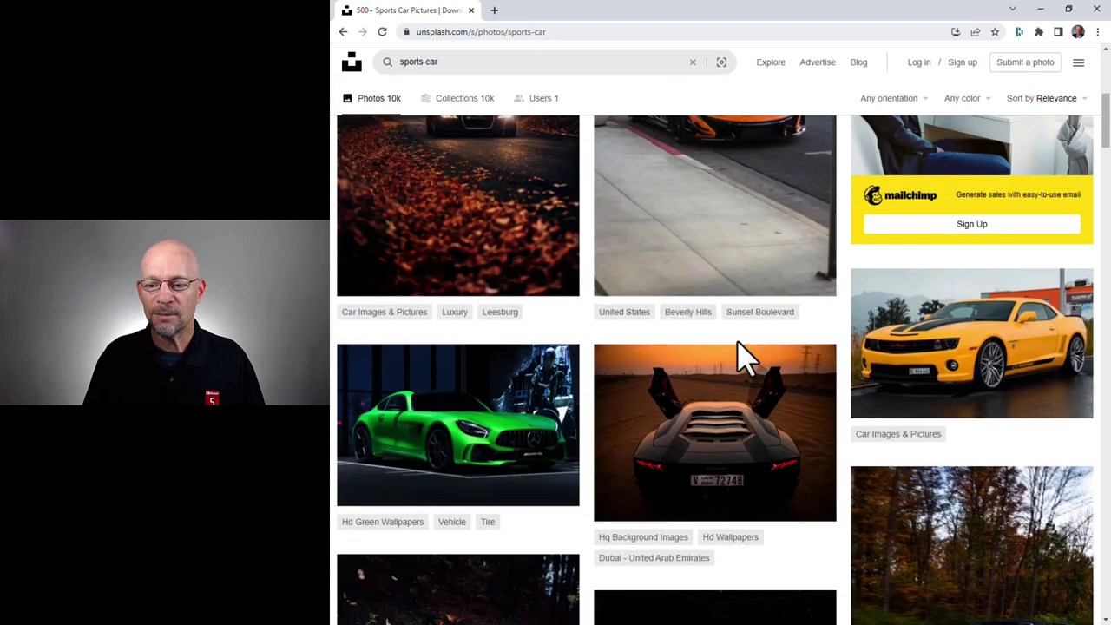
{"action": "left_click", "coordinate": [949, 335]}
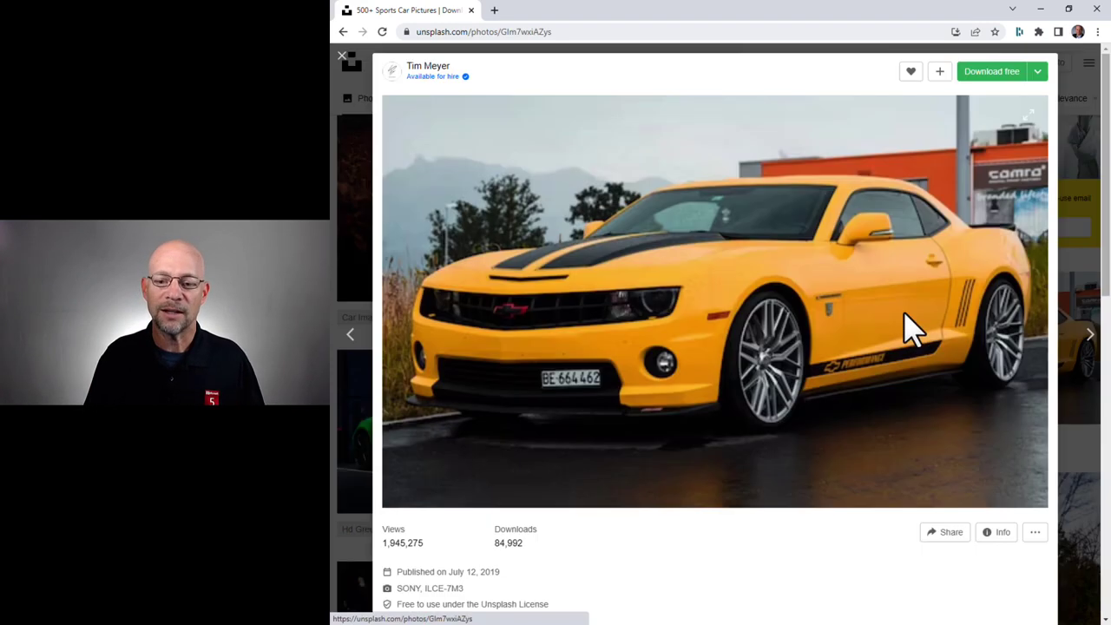
{"action": "right_click", "coordinate": [661, 248]}
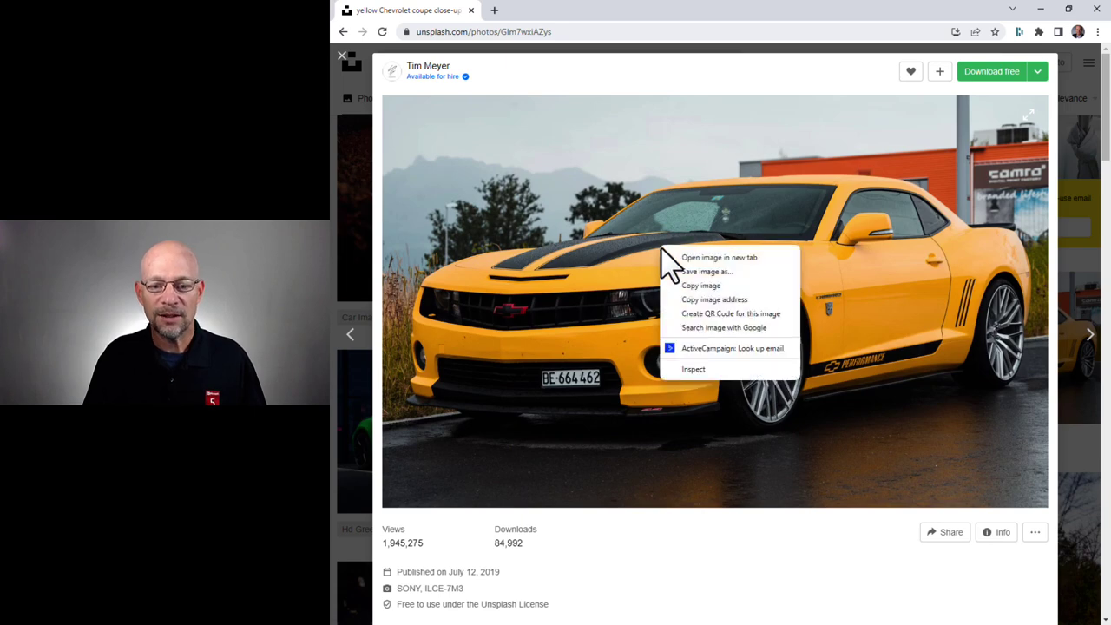
{"action": "left_click", "coordinate": [742, 301]}
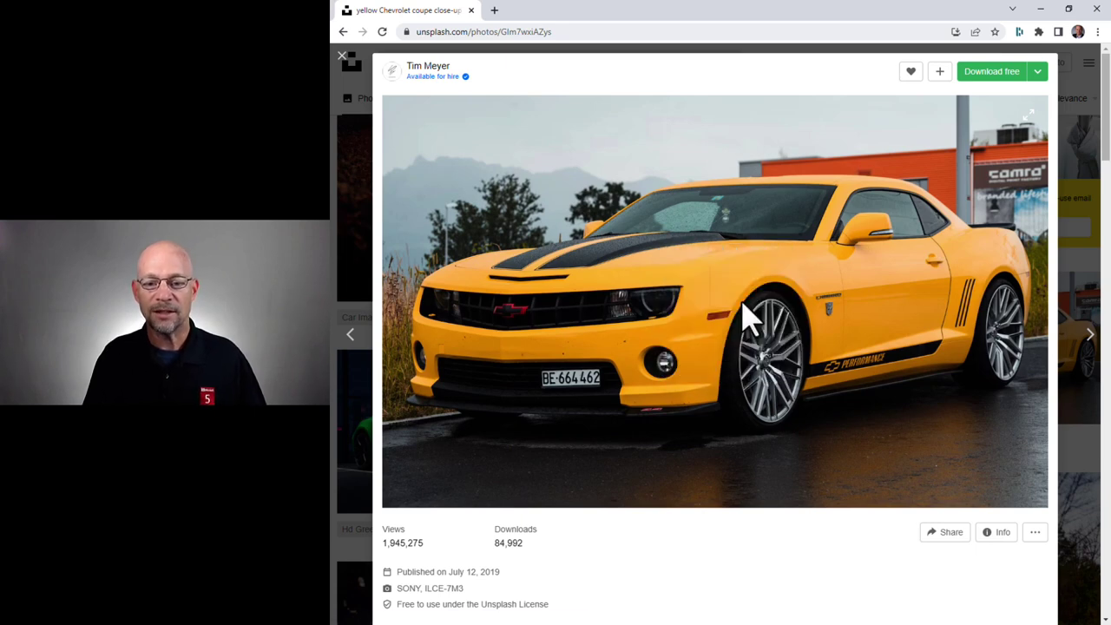
{"action": "key", "text": "Escape"}
Paste the Camaro photo address into PicFile cell H7.
{"action": "key", "text": "alt+Tab"}
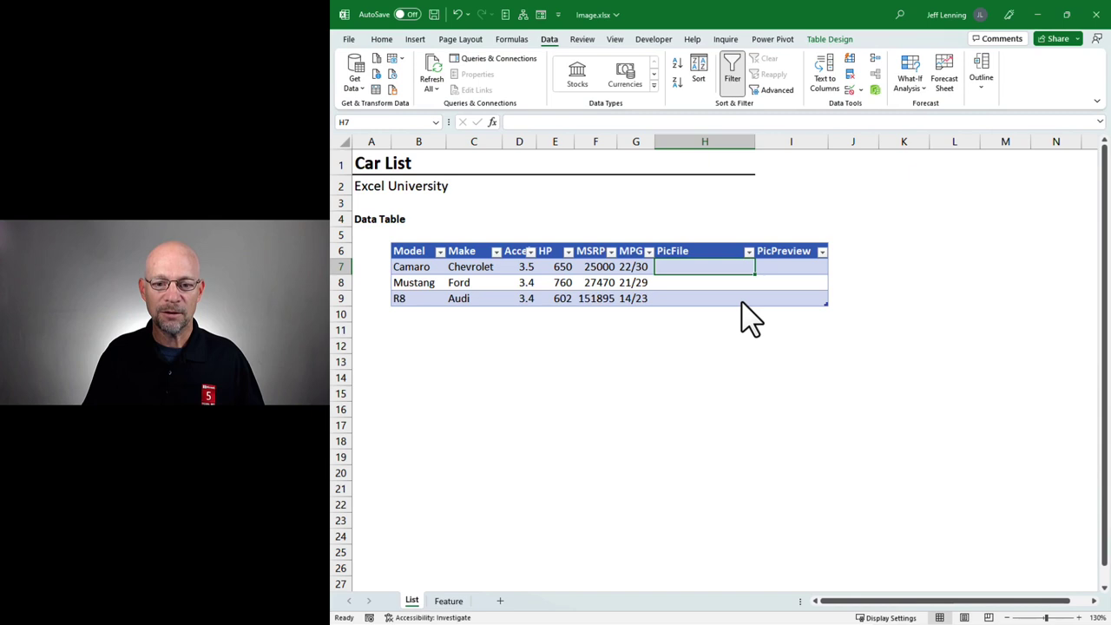
{"action": "key", "text": "ctrl+v"}
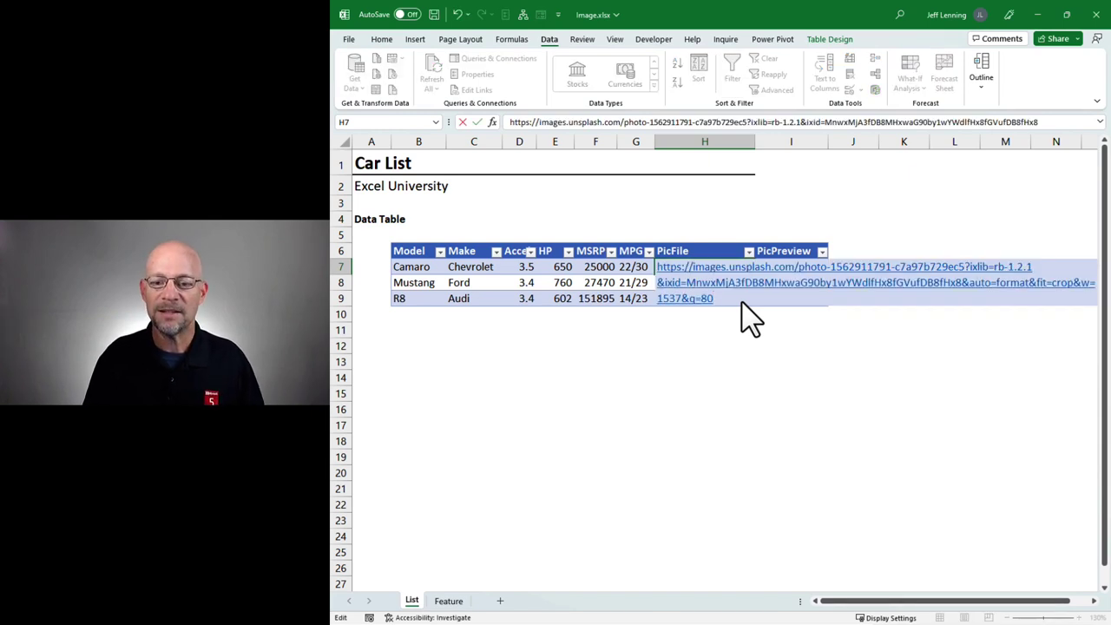
{"action": "key", "text": "Return"}
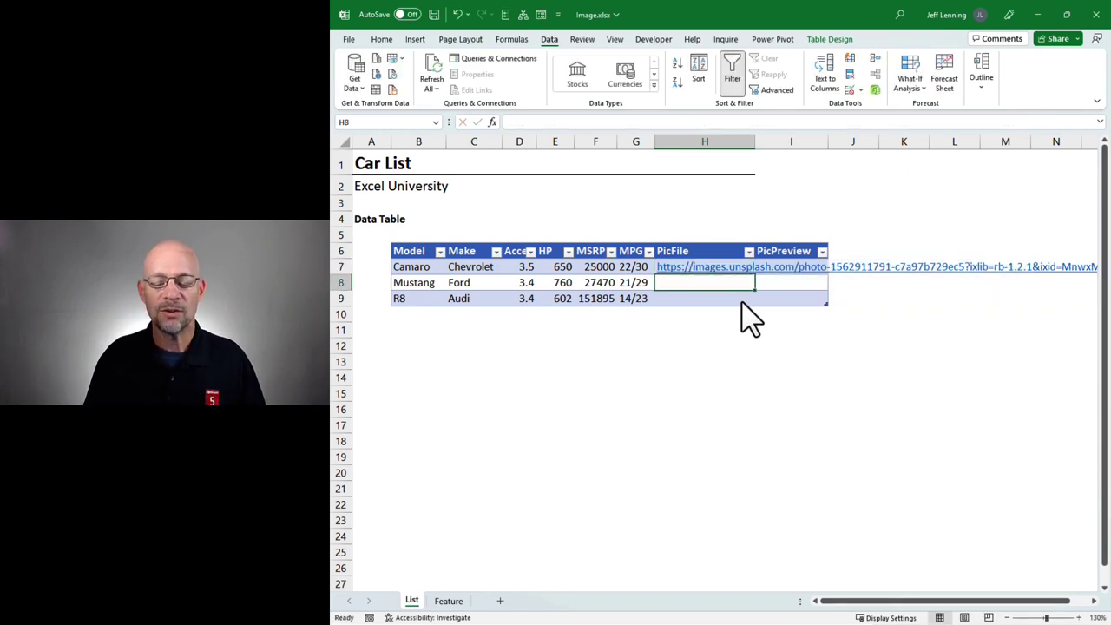
{"action": "left_click", "coordinate": [742, 303]}
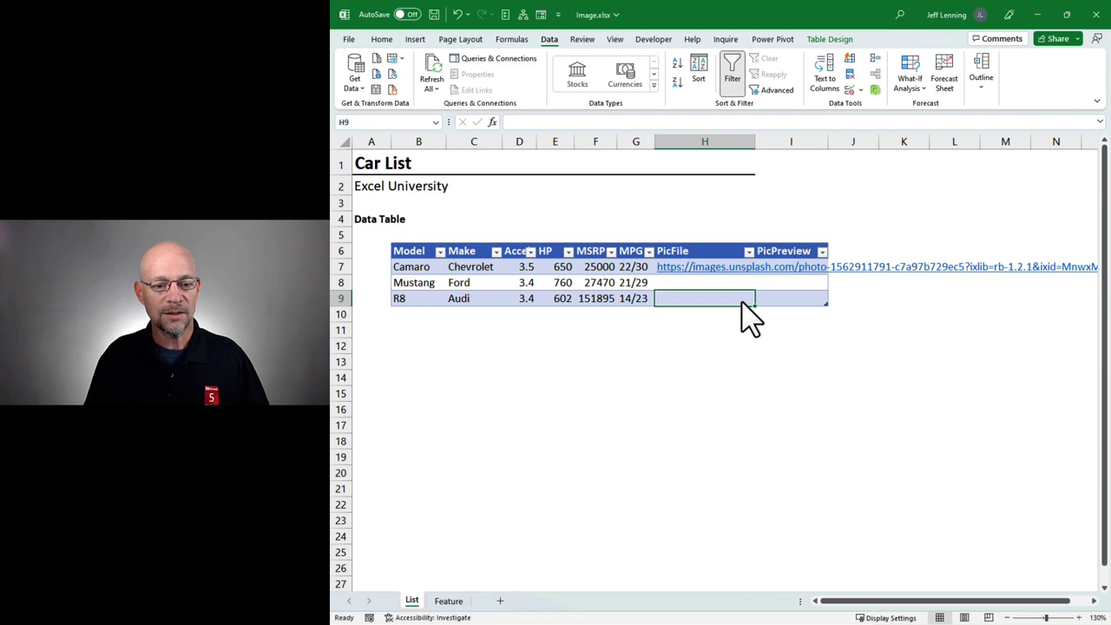
Copy the red Audi R8 photo address from Unsplash and paste it into H9.
{"action": "key", "text": "alt+Tab"}
{"action": "left_click", "coordinate": [545, 273]}
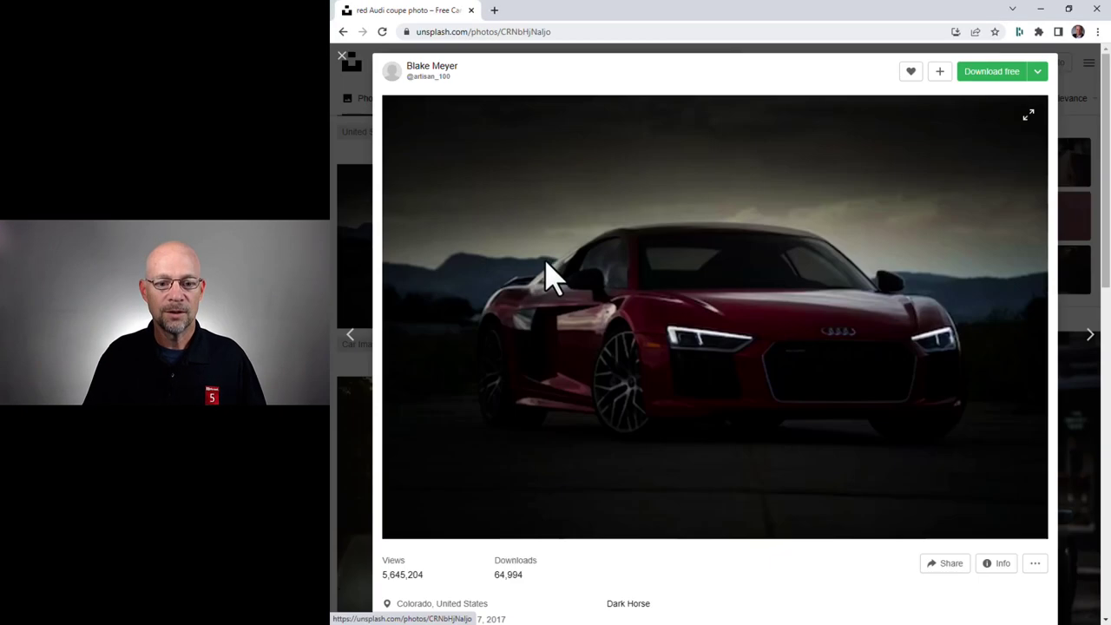
{"action": "right_click", "coordinate": [664, 253]}
{"action": "left_click", "coordinate": [699, 300]}
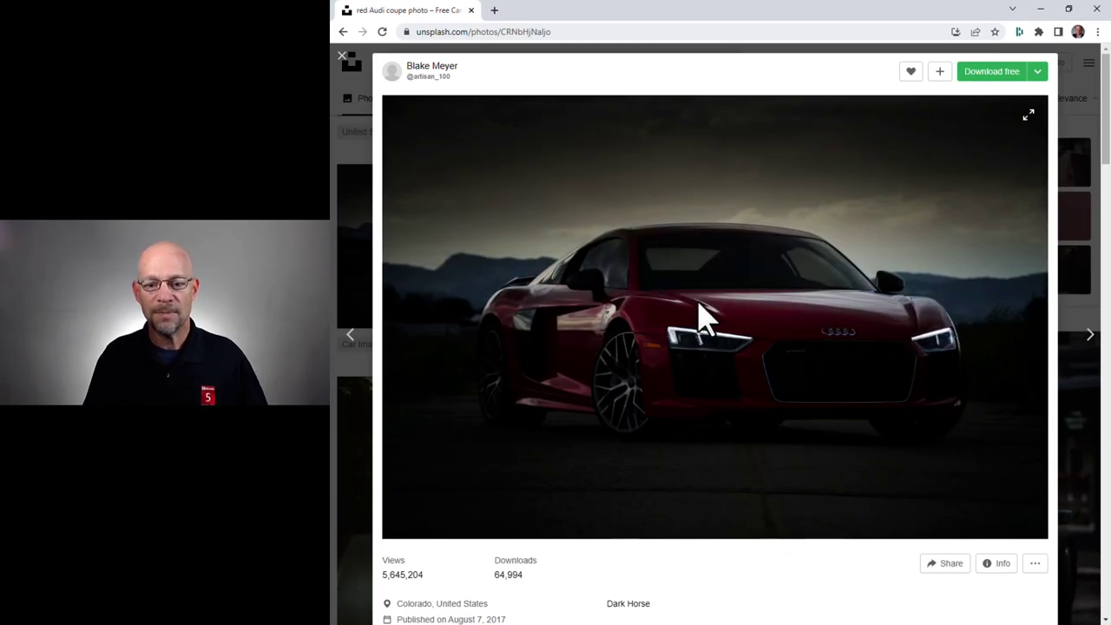
{"action": "key", "text": "Escape"}
{"action": "key", "text": "alt+Tab"}
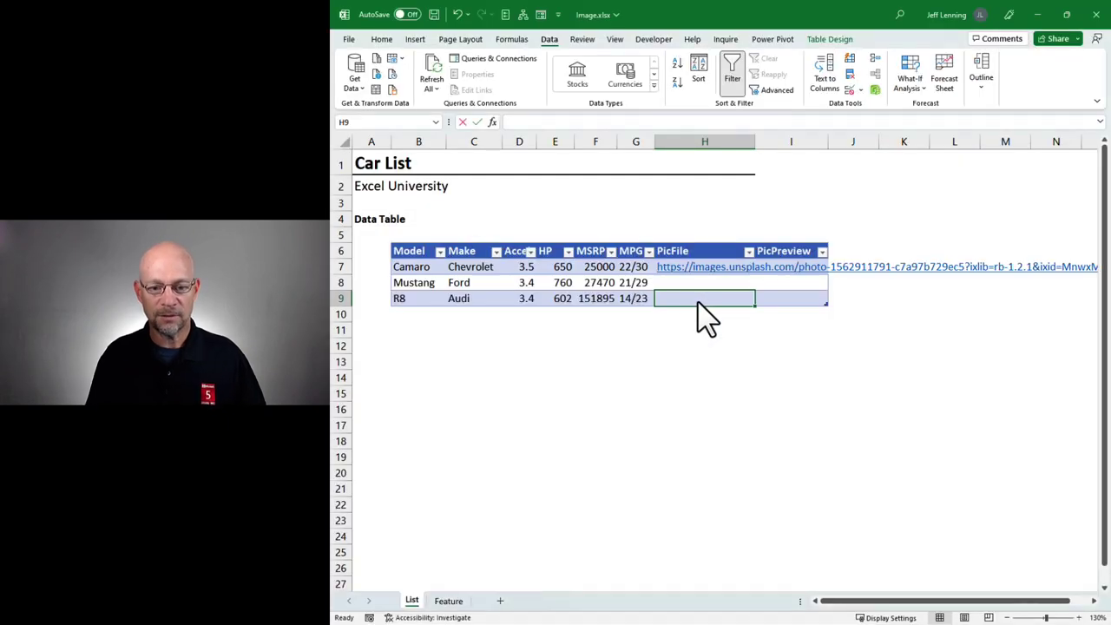
{"action": "key", "text": "F2"}
{"action": "key", "text": "ctrl+v"}
{"action": "key", "text": "Return"}
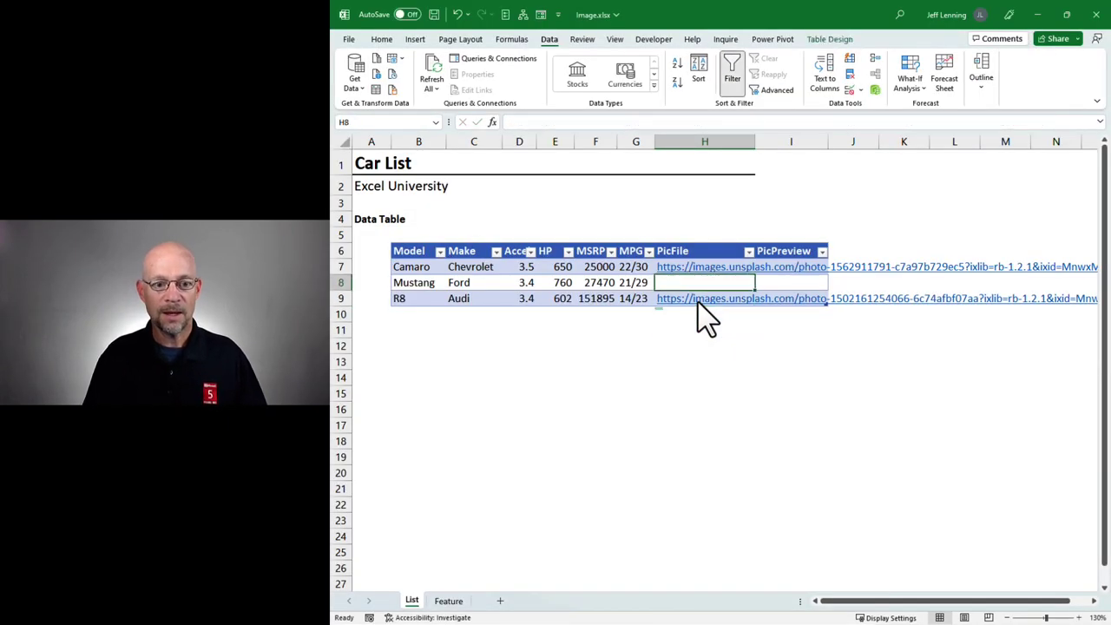
Copy the black Ford Mustang photo address from Unsplash and paste it into H8.
{"action": "key", "text": "alt+Tab"}
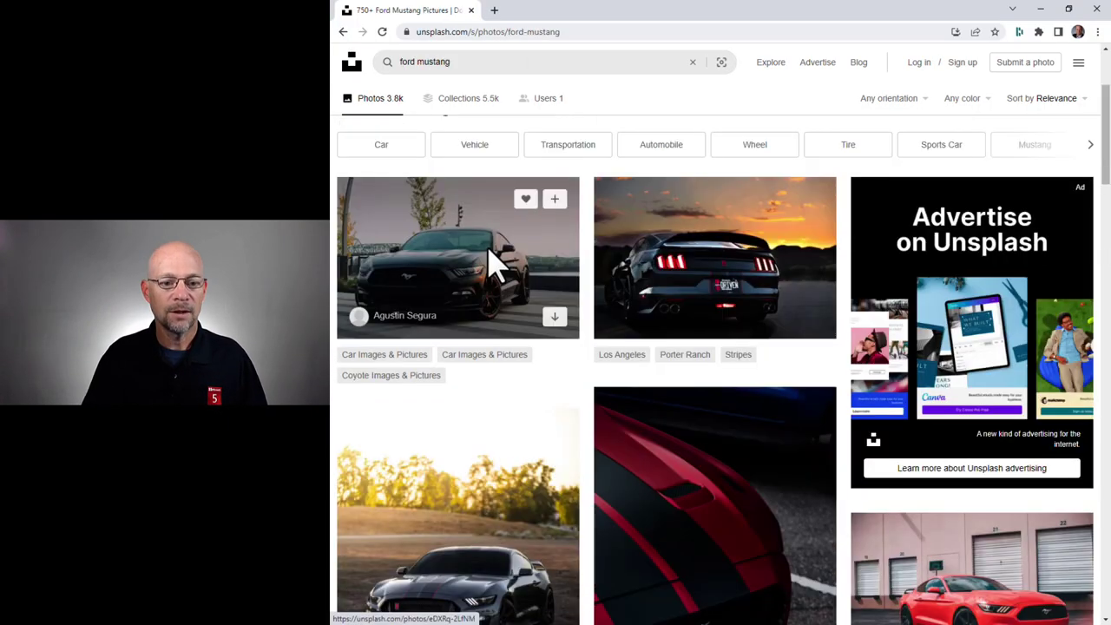
{"action": "left_click", "coordinate": [488, 260]}
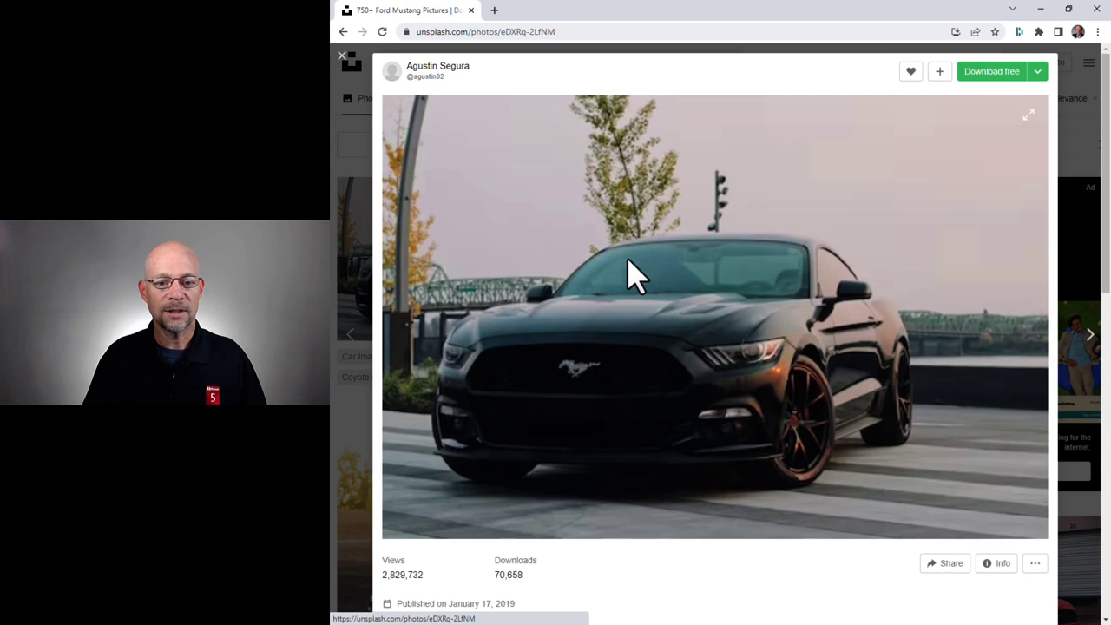
{"action": "right_click", "coordinate": [651, 240]}
{"action": "left_click", "coordinate": [683, 292]}
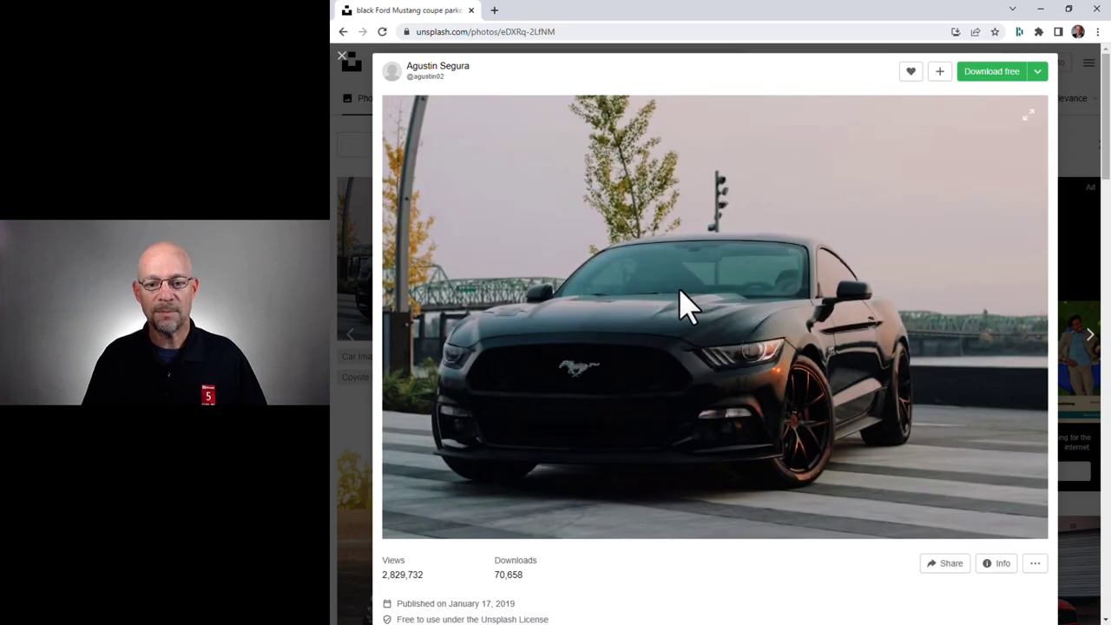
{"action": "key", "text": "Escape"}
{"action": "key", "text": "alt+Tab"}
{"action": "left_click", "coordinate": [680, 288]}
{"action": "key", "text": "F2"}
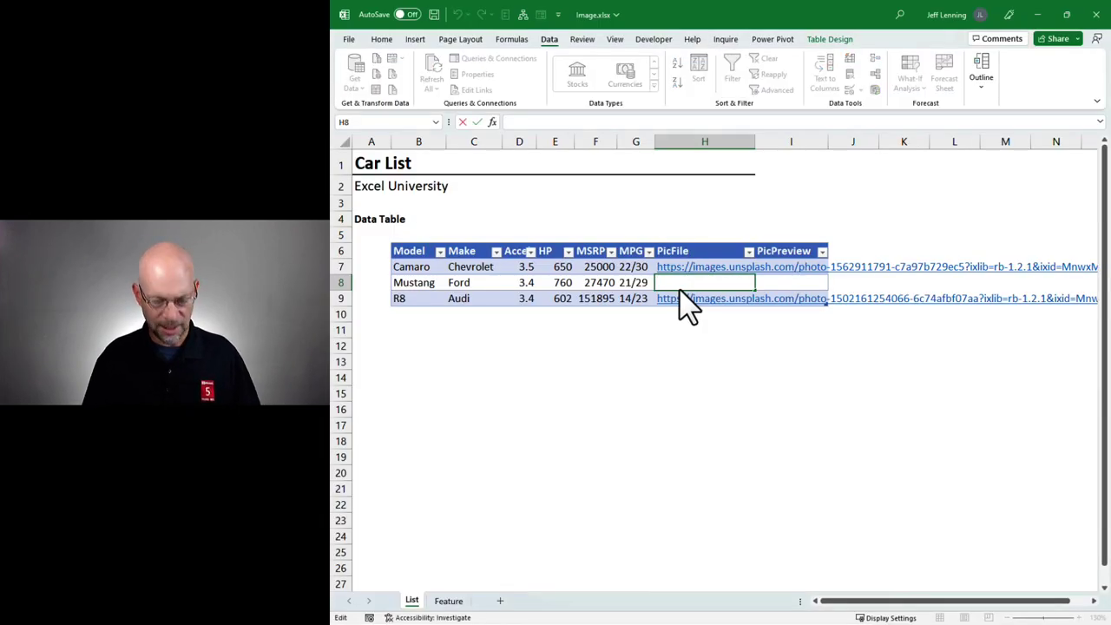
{"action": "key", "text": "ctrl+v"}
{"action": "key", "text": "shift+Return"}
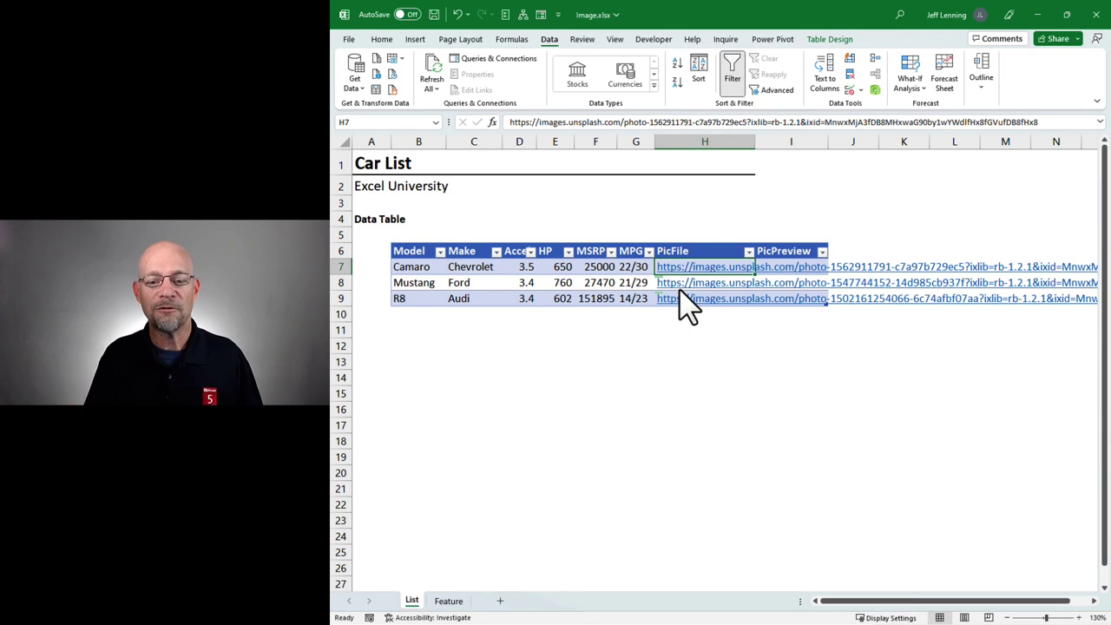
{"action": "key", "text": "Right"}
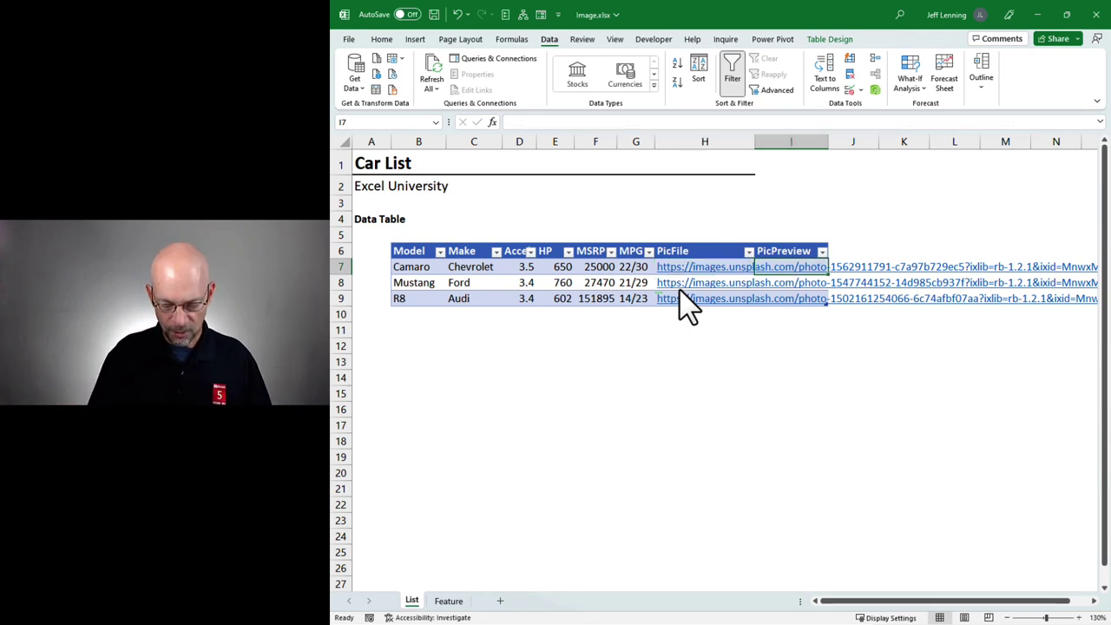
{"action": "type", "text": "=imag"}
{"action": "key", "text": "Tab"}
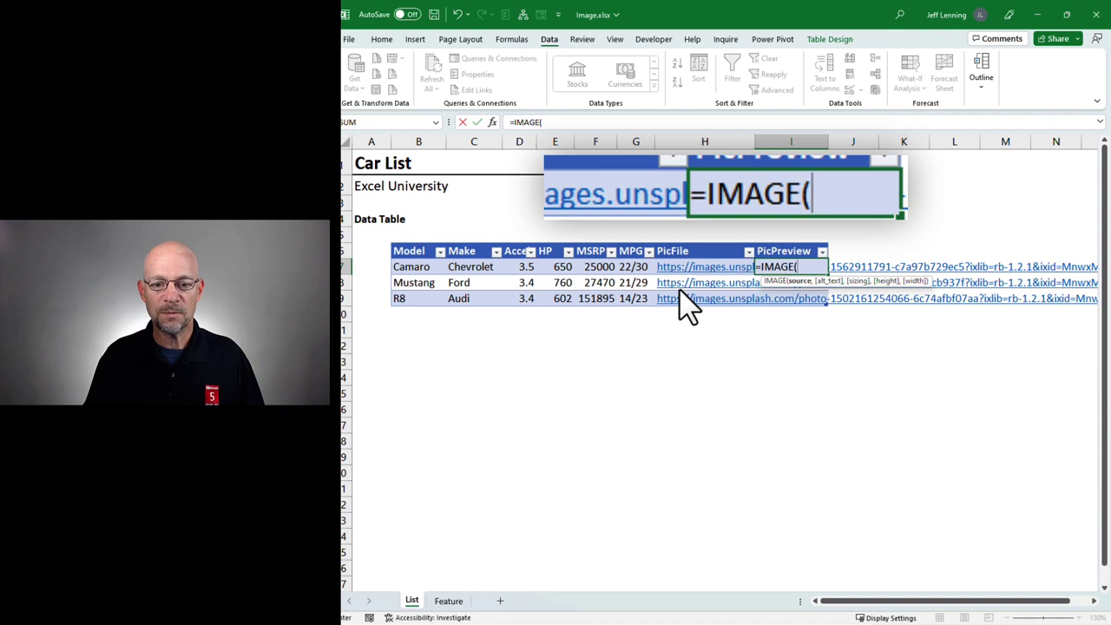
{"action": "left_click", "coordinate": [681, 268]}
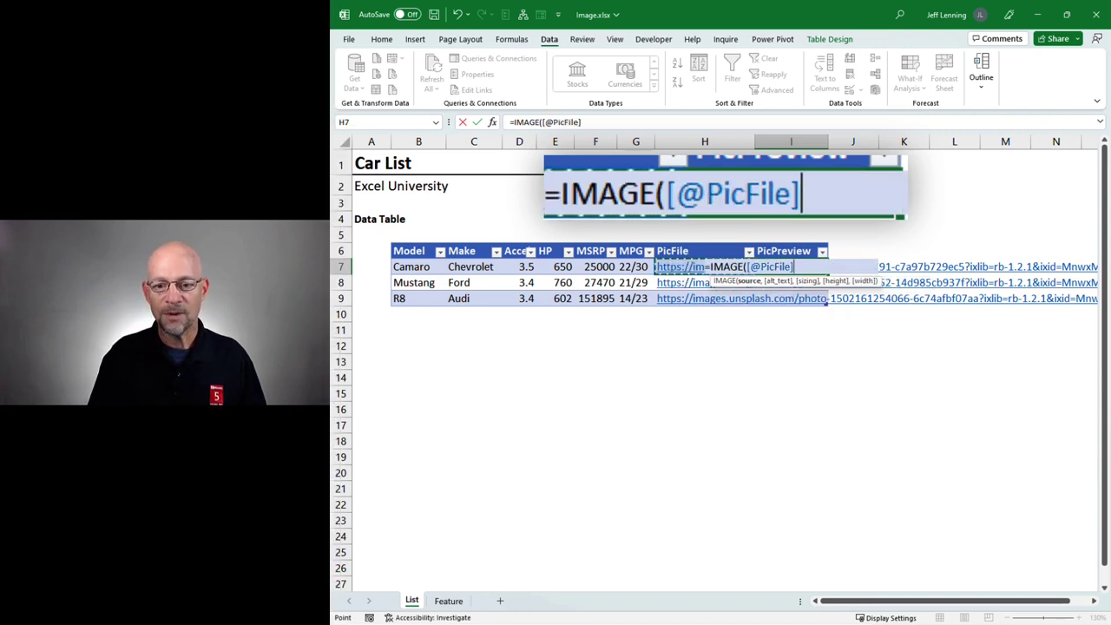
{"action": "type", "text": ")"}
{"action": "key", "text": "Return"}
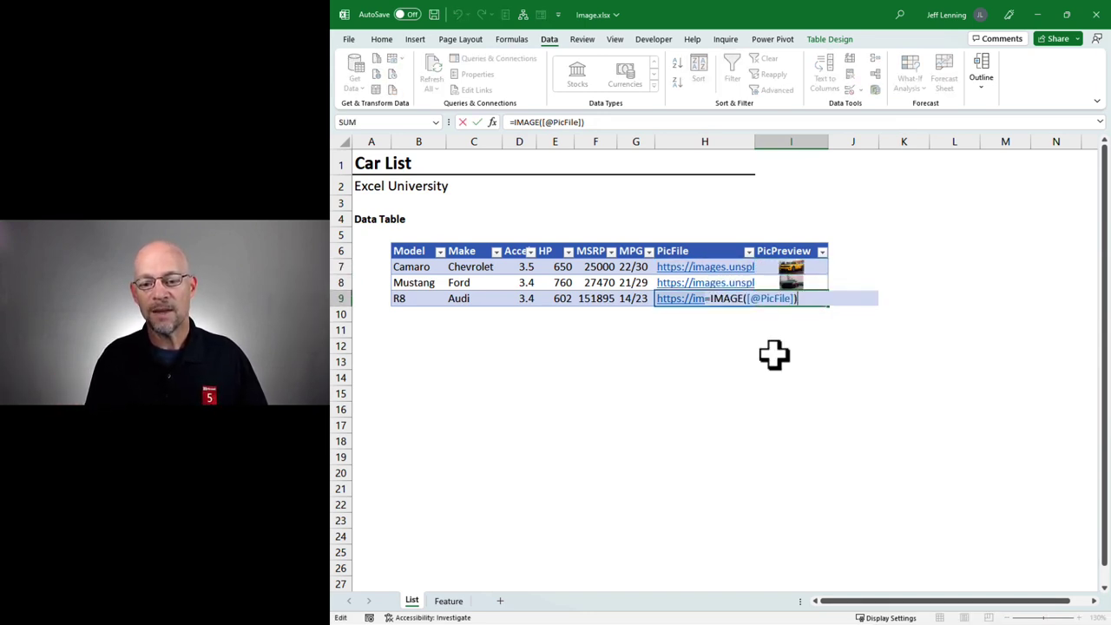
{"action": "key", "text": "Up"}
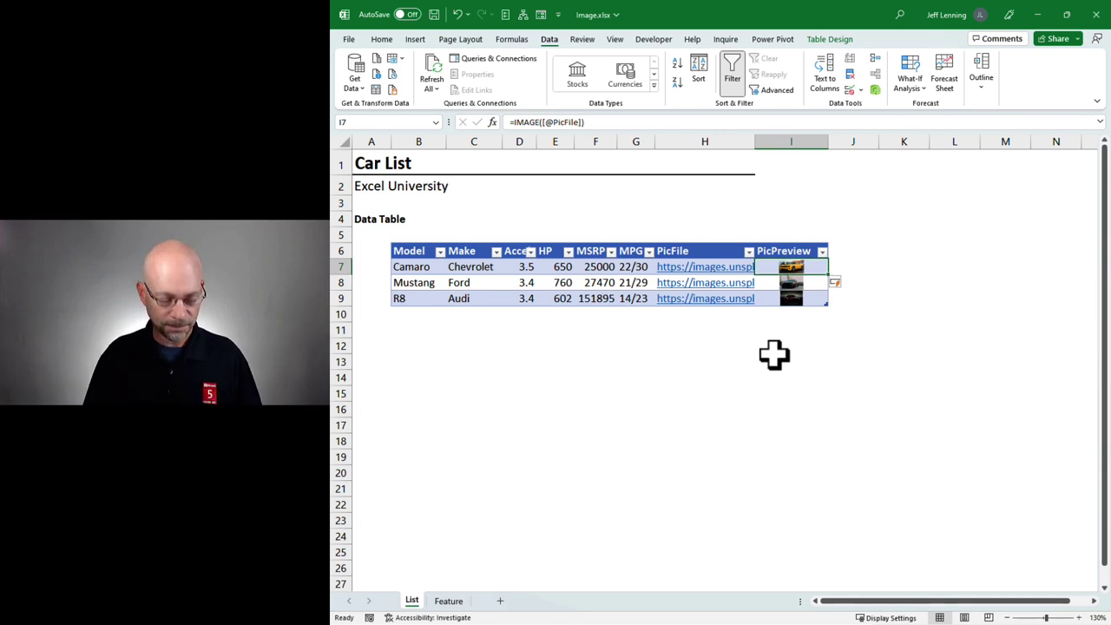
{"action": "key", "text": "F2"}
{"action": "key", "text": "Left"}
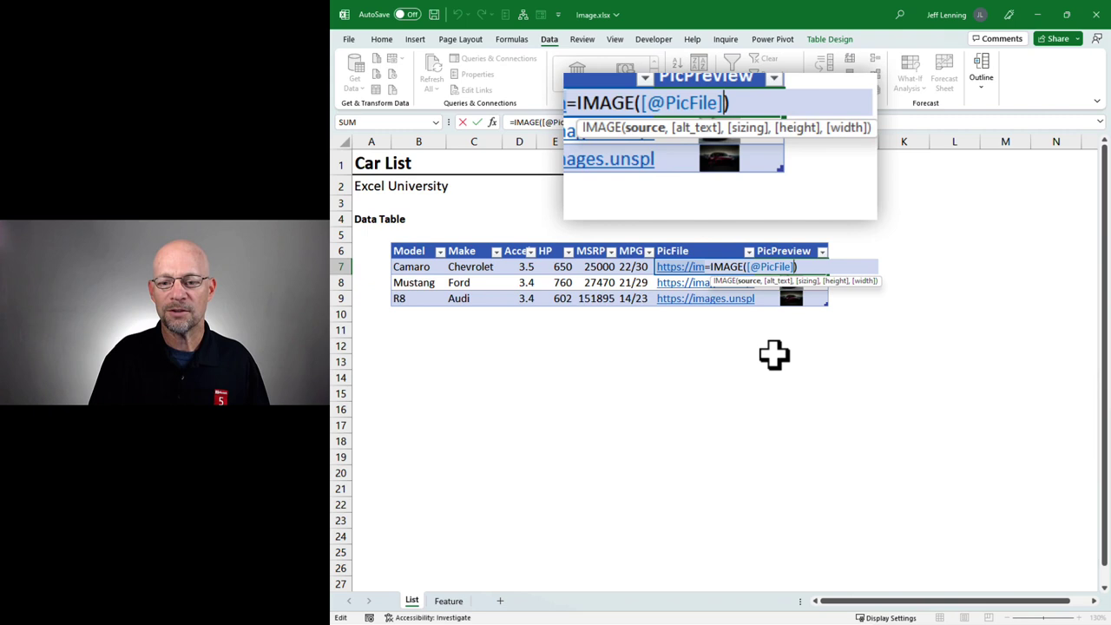
{"action": "type", "text": ","}
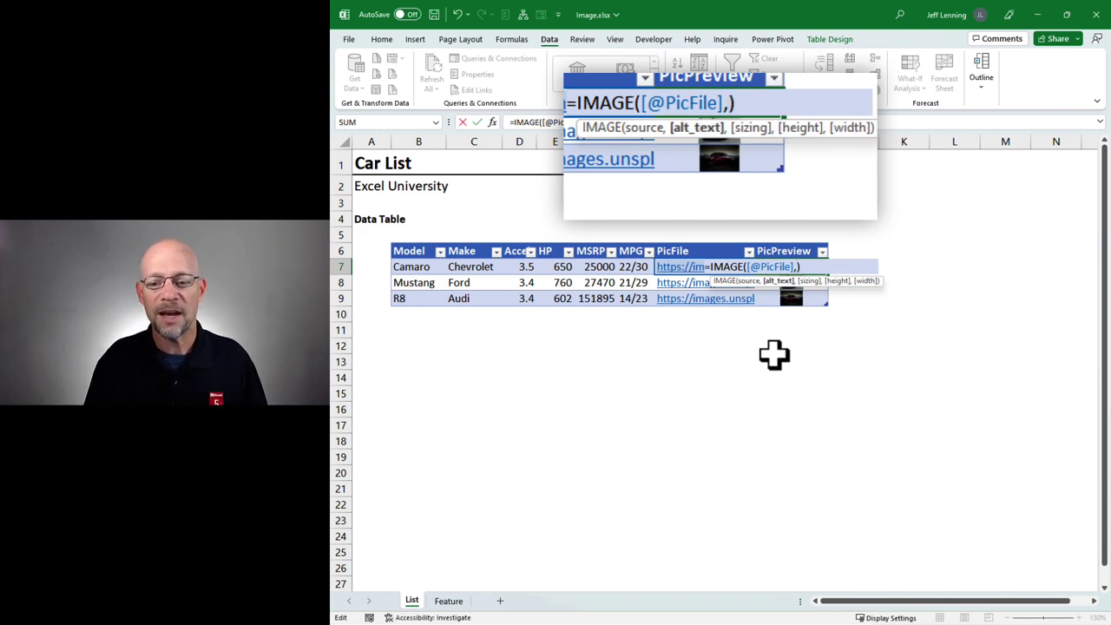
{"action": "type", "text": ","}
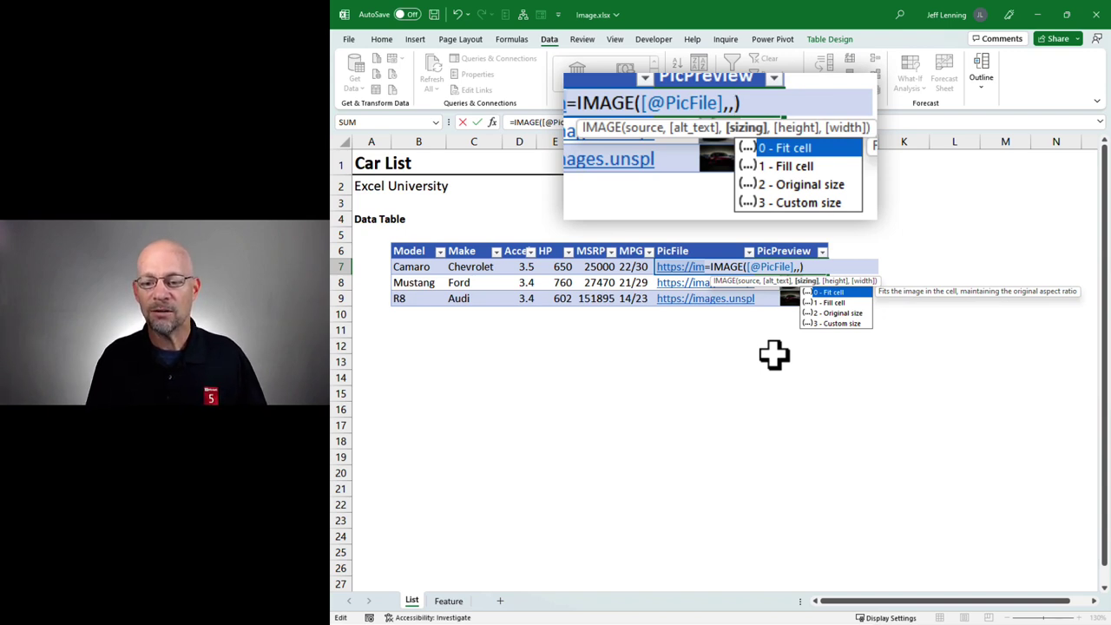
{"action": "key", "text": "Down"}
{"action": "key", "text": "Down"}
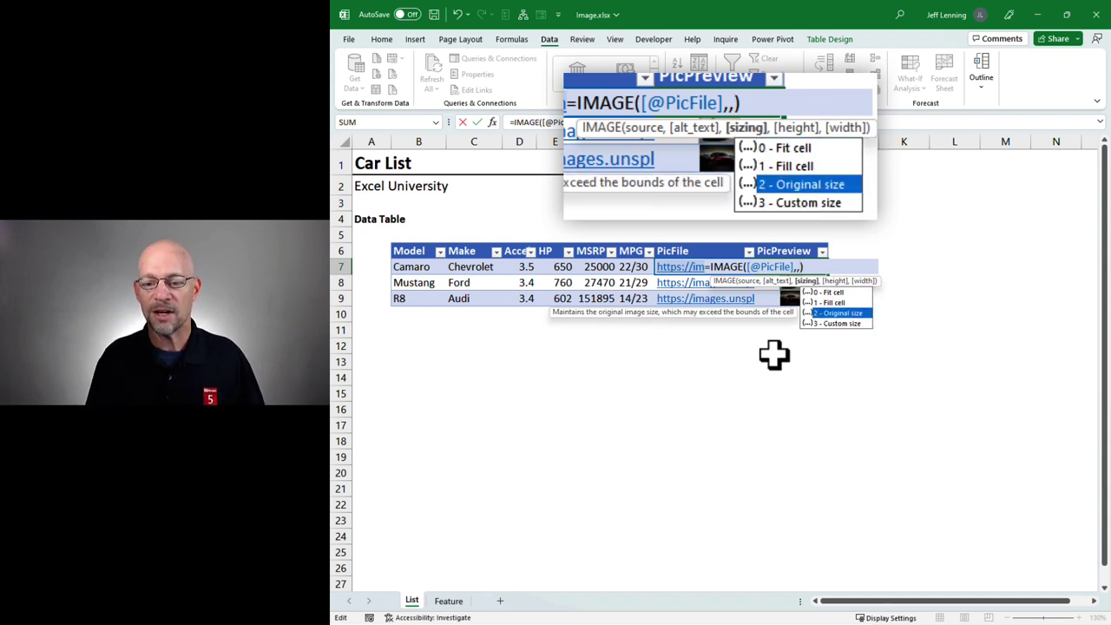
{"action": "key", "text": "Up"}
{"action": "type", "text": ",,"}
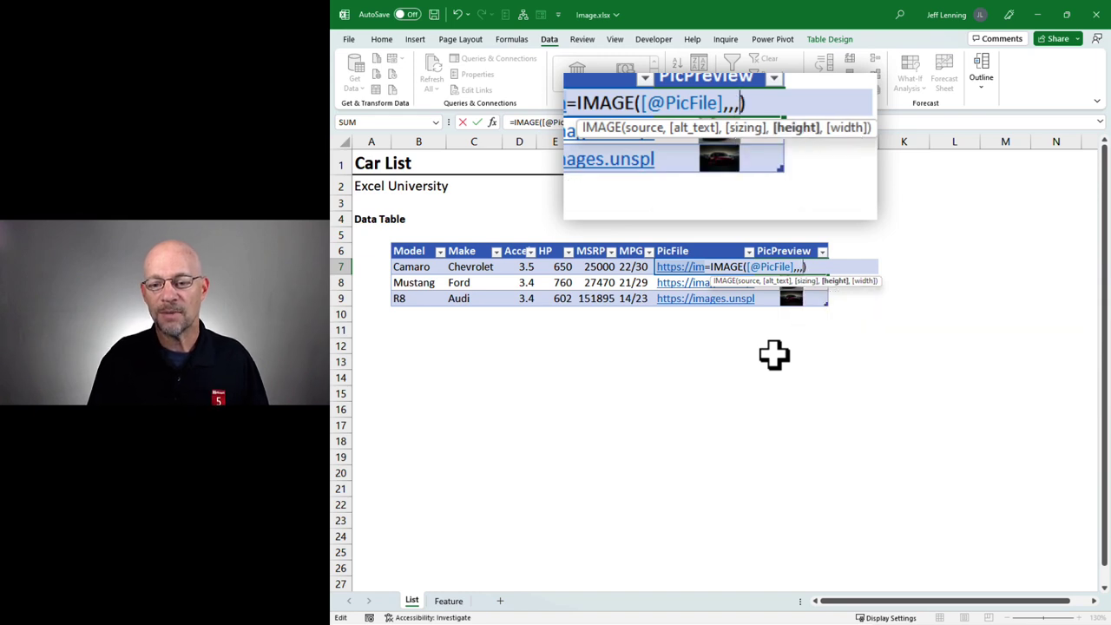
{"action": "key", "text": "BackSpace"}
{"action": "key", "text": "BackSpace"}
{"action": "key", "text": "BackSpace"}
{"action": "key", "text": "BackSpace"}
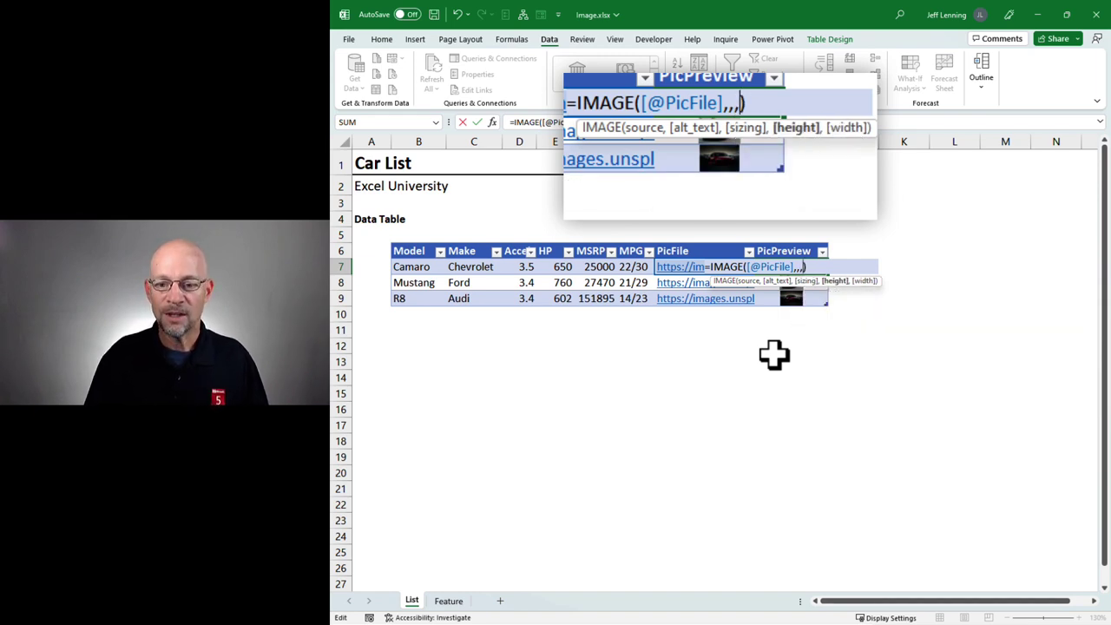
{"action": "key", "text": "Return"}
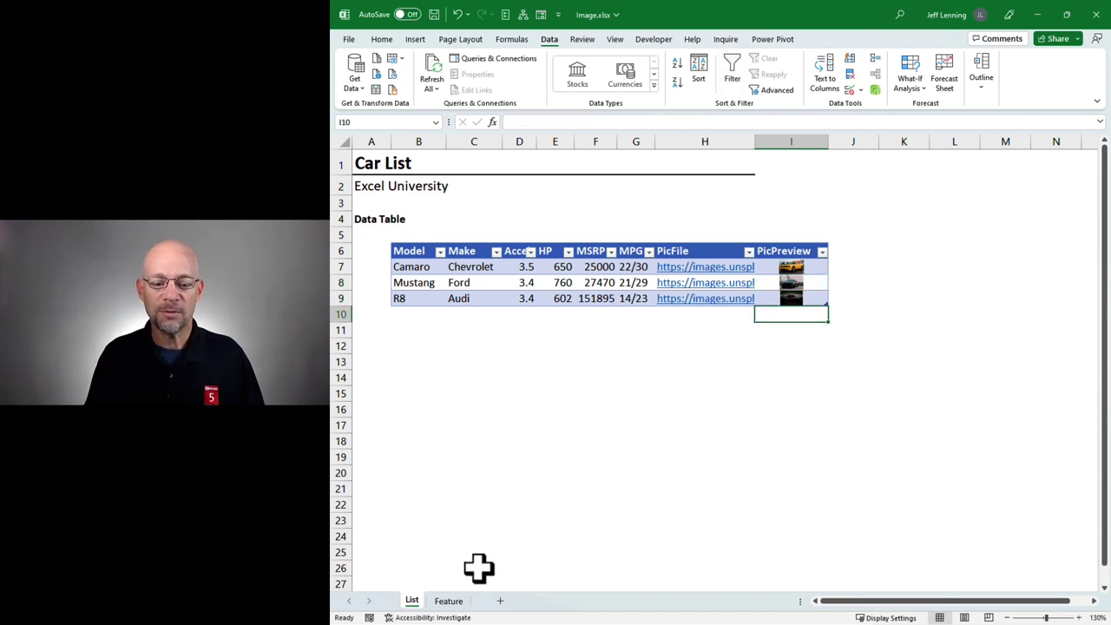
Delete the old photo formula from the Feature card's picture cell B5.
{"action": "left_click", "coordinate": [449, 600]}
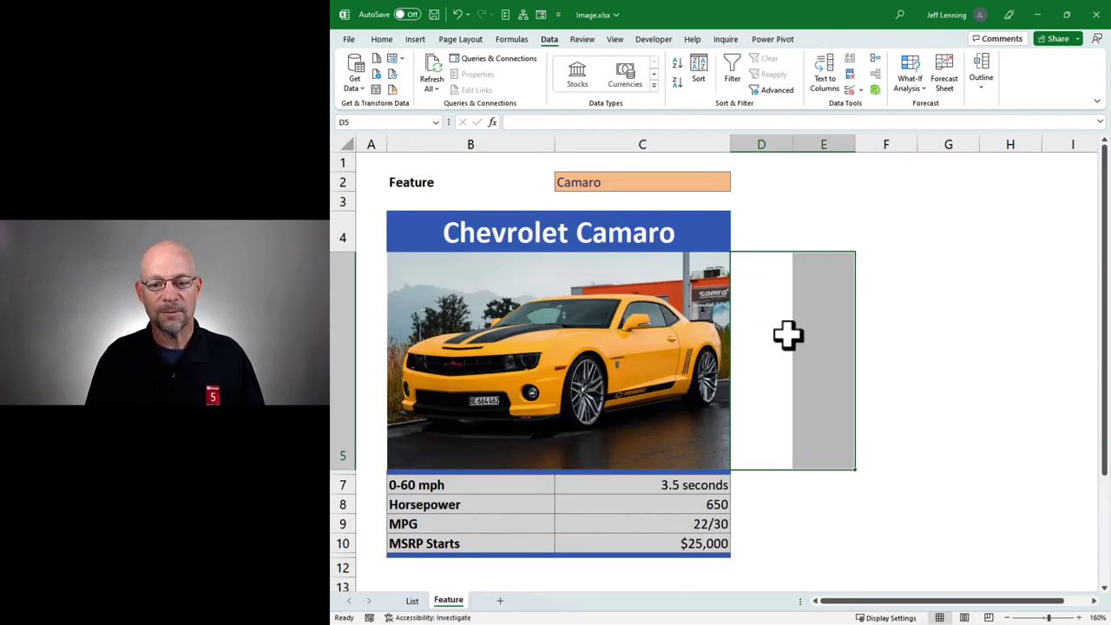
{"action": "key", "text": "Left"}
{"action": "key", "text": "Delete"}
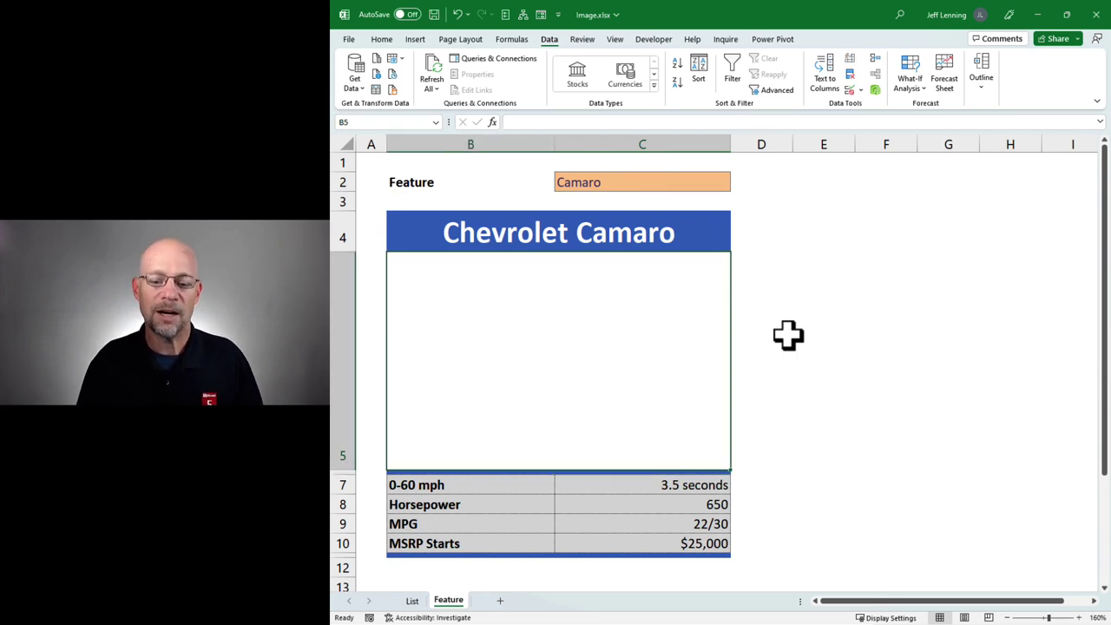
Review the PicPreview formula and PicFile links H7:H9, and the featured car in C2.
{"action": "left_click", "coordinate": [412, 601]}
{"action": "left_click", "coordinate": [810, 272]}
{"action": "left_click", "coordinate": [811, 295]}
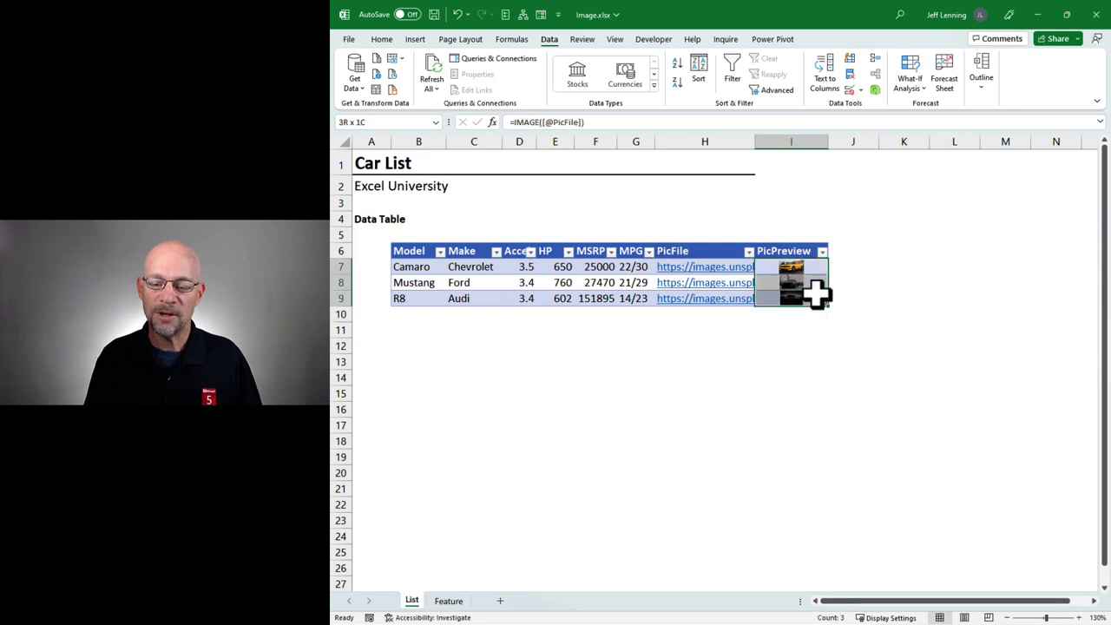
{"action": "key", "text": "Left"}
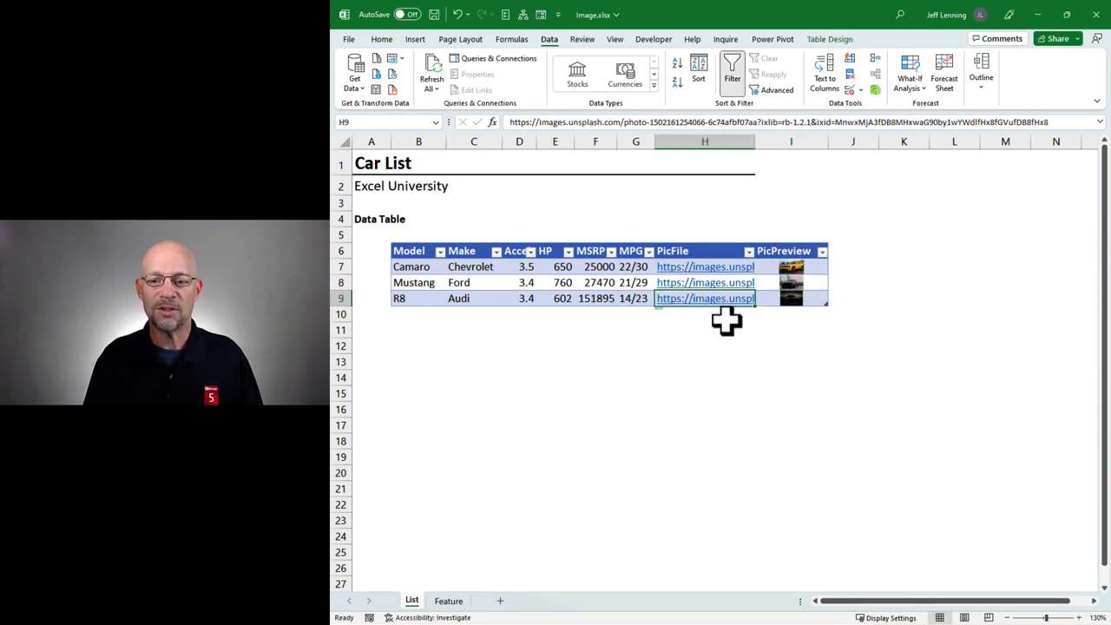
{"action": "key", "text": "Up"}
{"action": "key", "text": "Up"}
{"action": "key", "text": "shift+Down"}
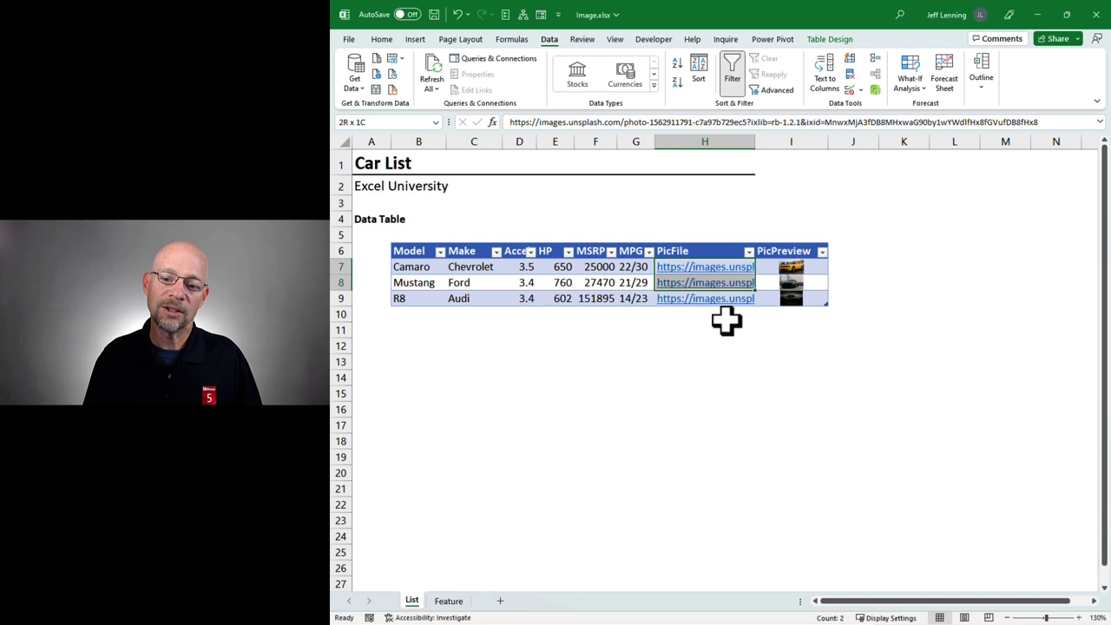
{"action": "key", "text": "shift+Down"}
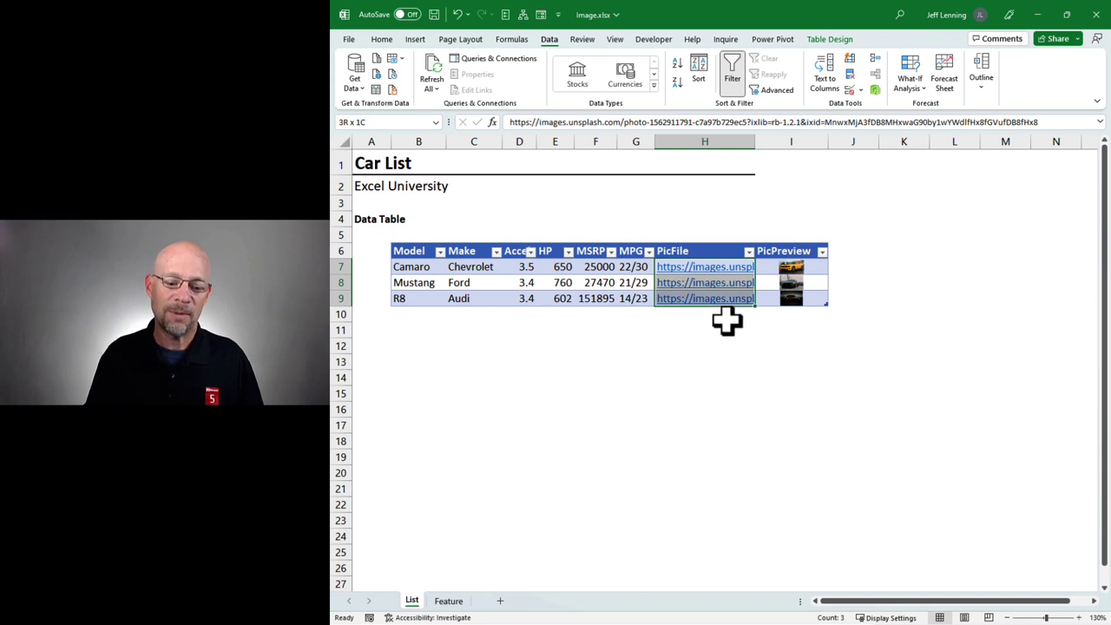
{"action": "left_click", "coordinate": [448, 601]}
{"action": "left_click", "coordinate": [647, 182]}
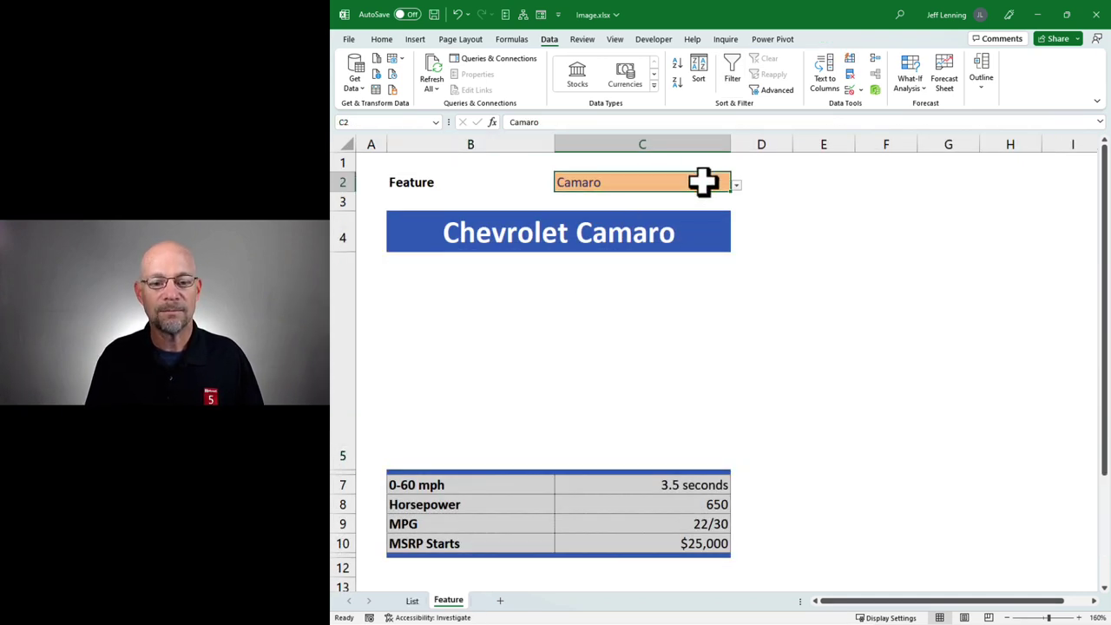
{"action": "key", "text": "ctrl+Page_Up"}
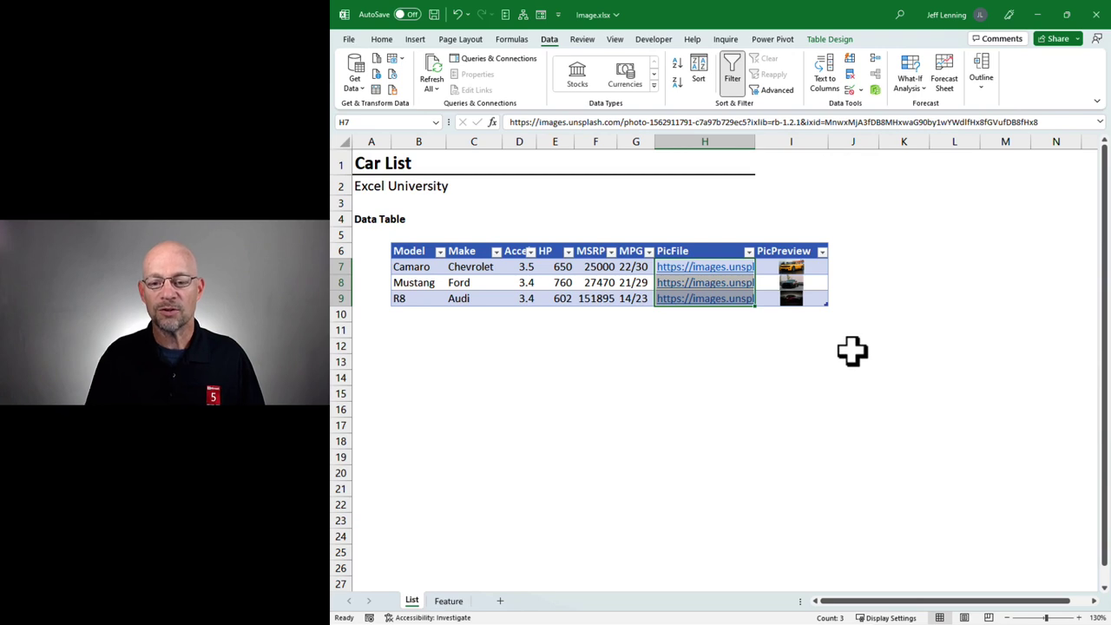
Try sizing argument 0, then 1 (fill cell), in the I7 IMAGE formula.
{"action": "key", "text": "Right"}
{"action": "key", "text": "F2"}
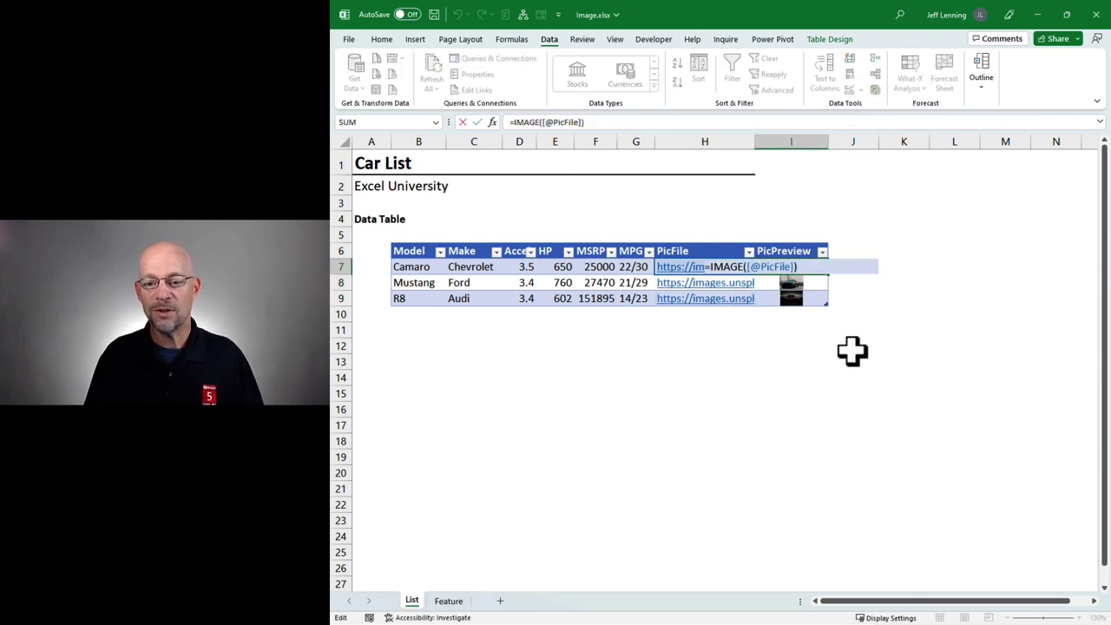
{"action": "type", "text": ",,"}
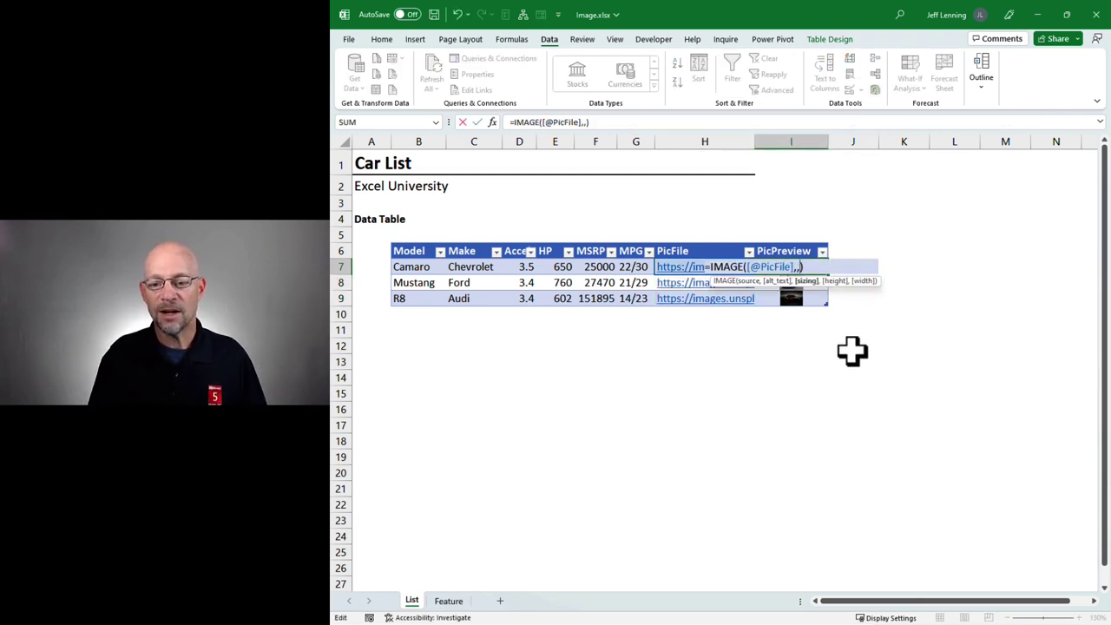
{"action": "type", "text": "0"}
{"action": "key", "text": "Return"}
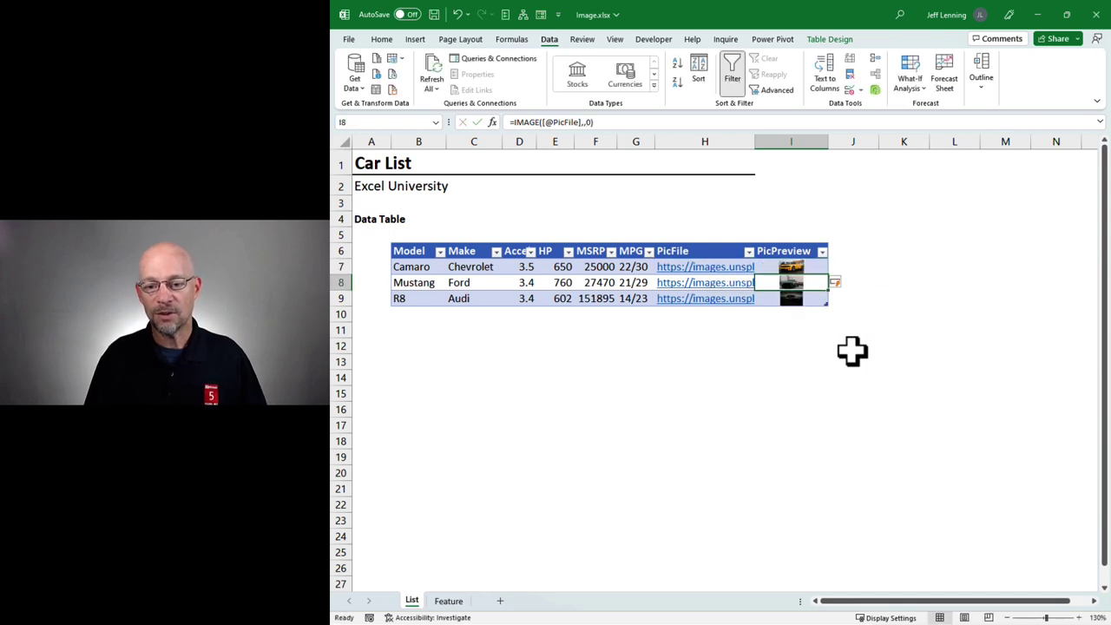
{"action": "key", "text": "Up"}
{"action": "key", "text": "F2"}
{"action": "key", "text": "BackSpace"}
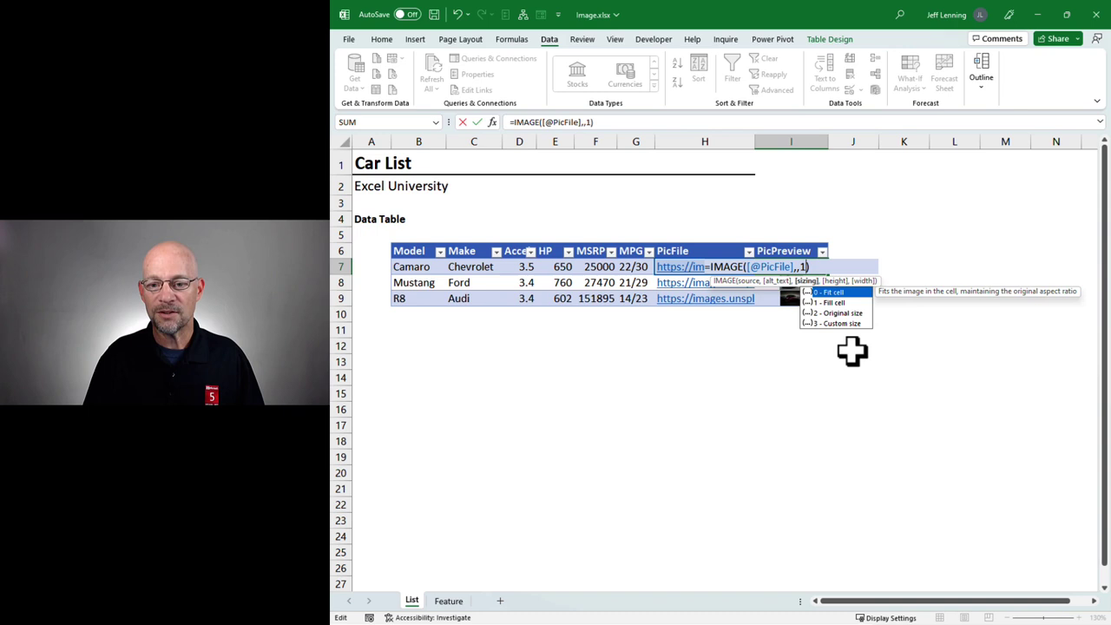
{"action": "type", "text": "1"}
{"action": "key", "text": "Return"}
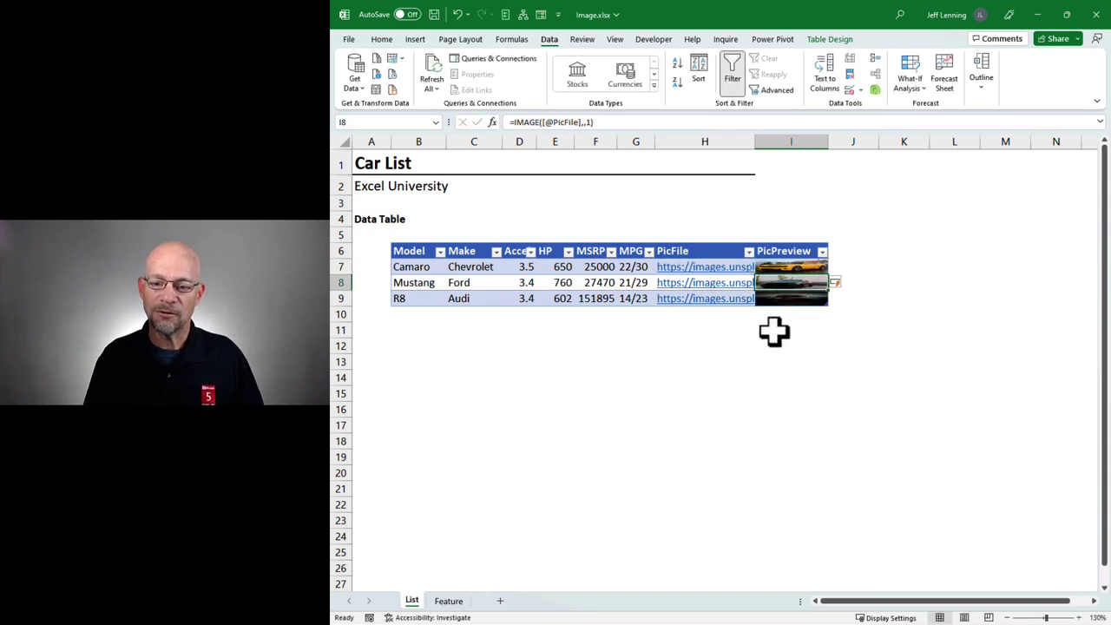
{"action": "key", "text": "Up"}
{"action": "key", "text": "F2"}
{"action": "key", "text": "BackSpace"}
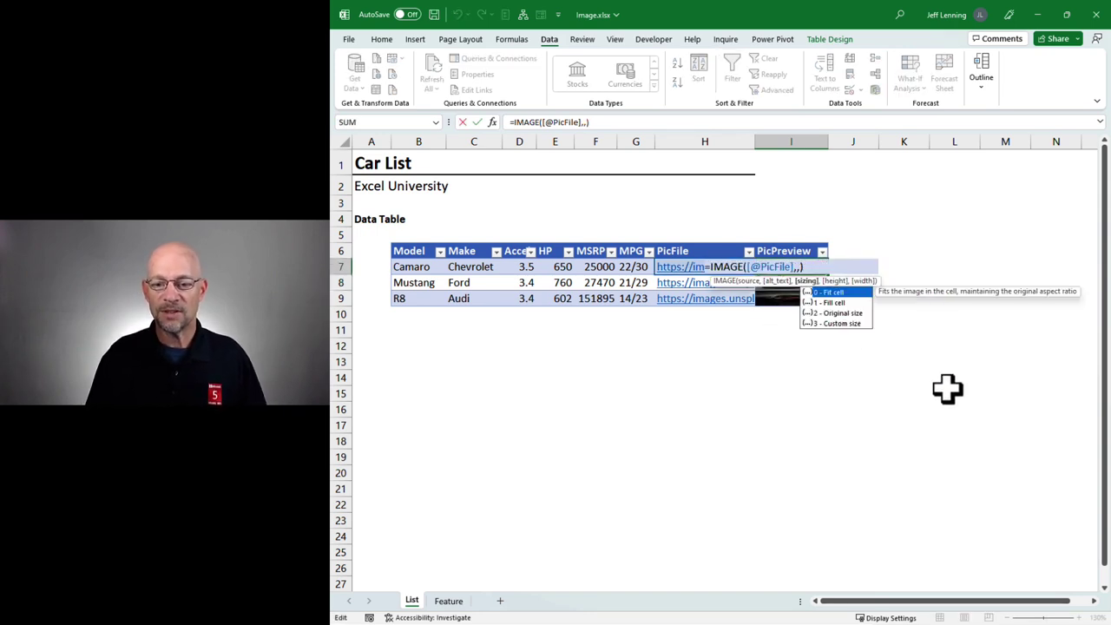
{"action": "key", "text": "BackSpace"}
{"action": "key", "text": "BackSpace"}
{"action": "key", "text": "Return"}
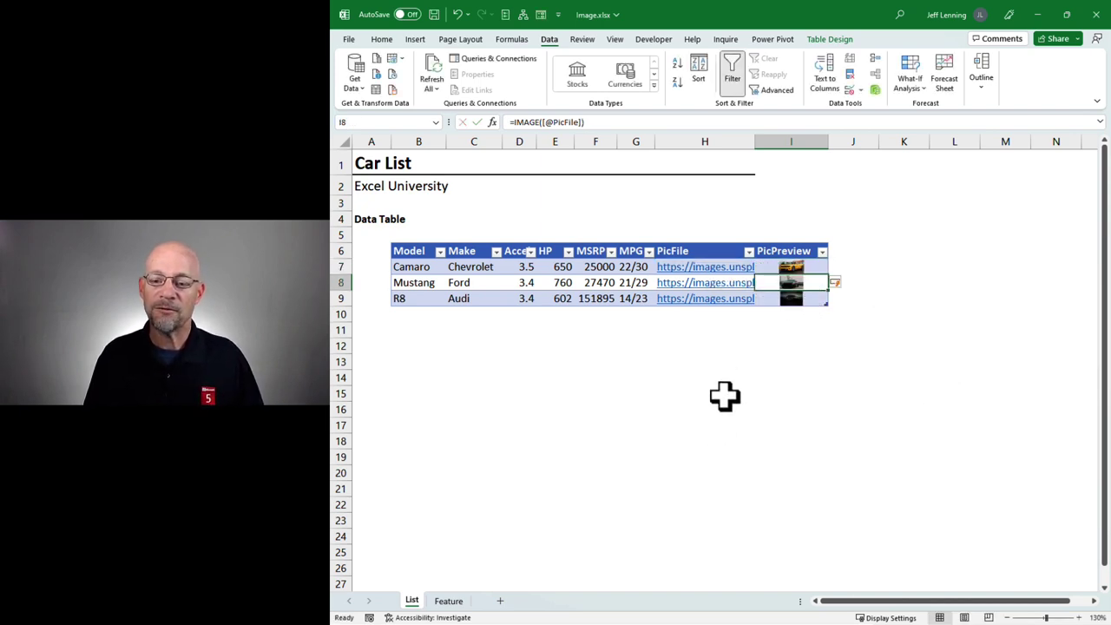
In Feature cell B5, start an XLOOKUP using the car name in C2 as lookup value.
{"action": "left_click", "coordinate": [453, 604]}
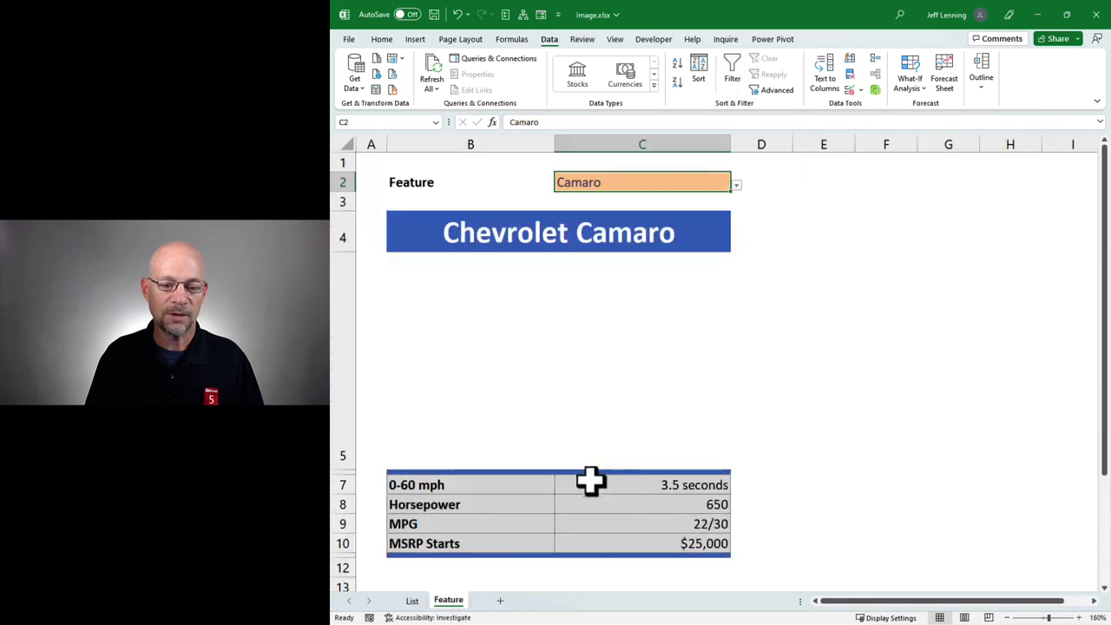
{"action": "left_click", "coordinate": [473, 456]}
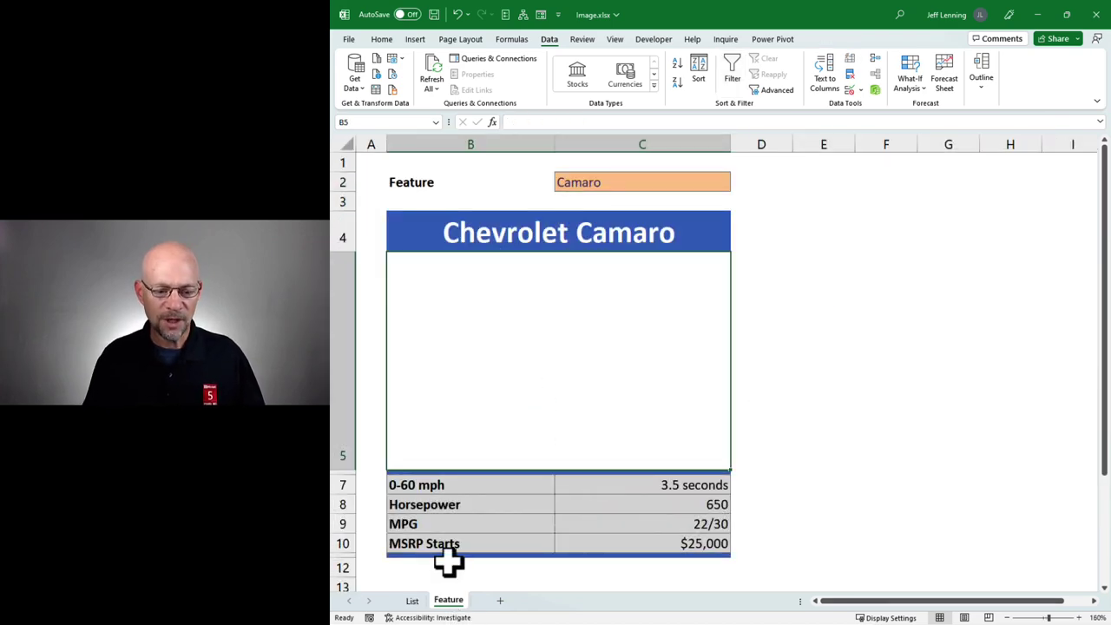
{"action": "left_click", "coordinate": [412, 601]}
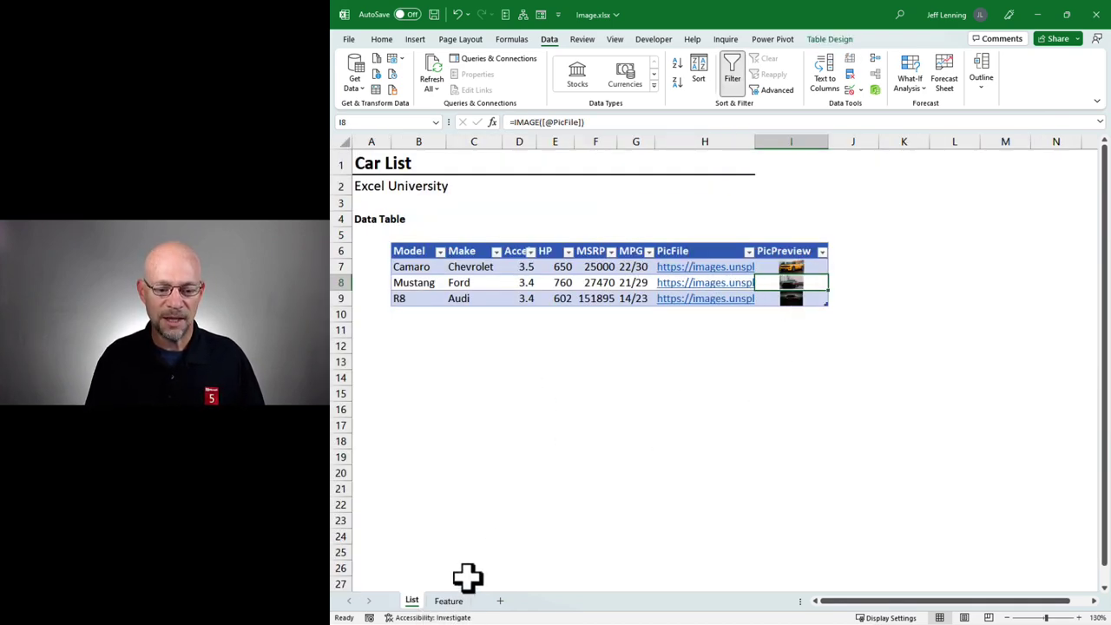
{"action": "left_click", "coordinate": [451, 600]}
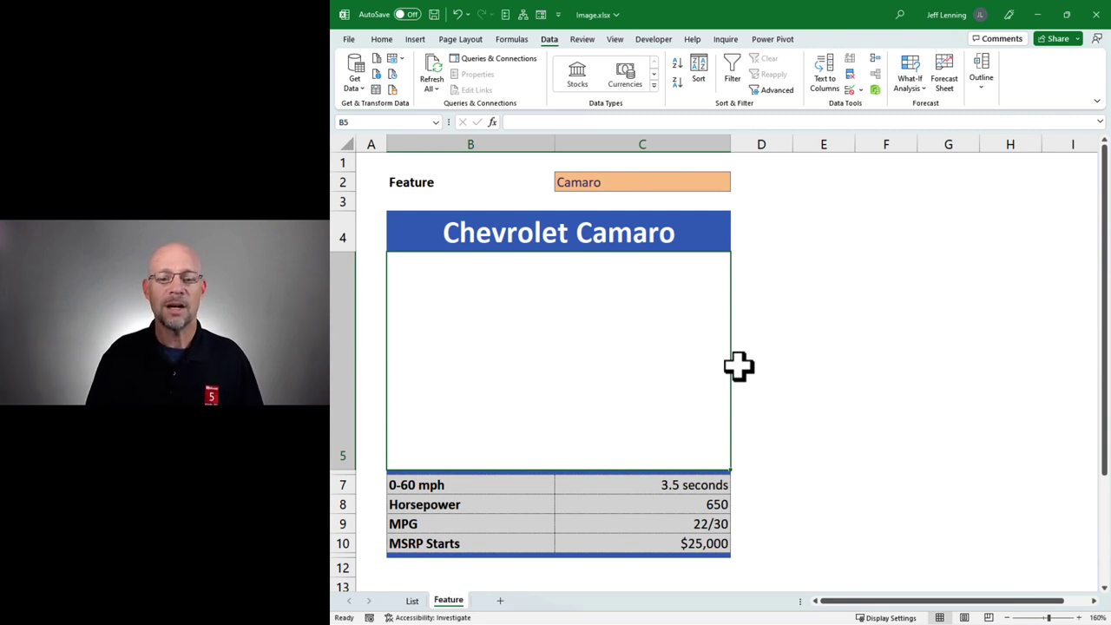
{"action": "type", "text": "=xl"}
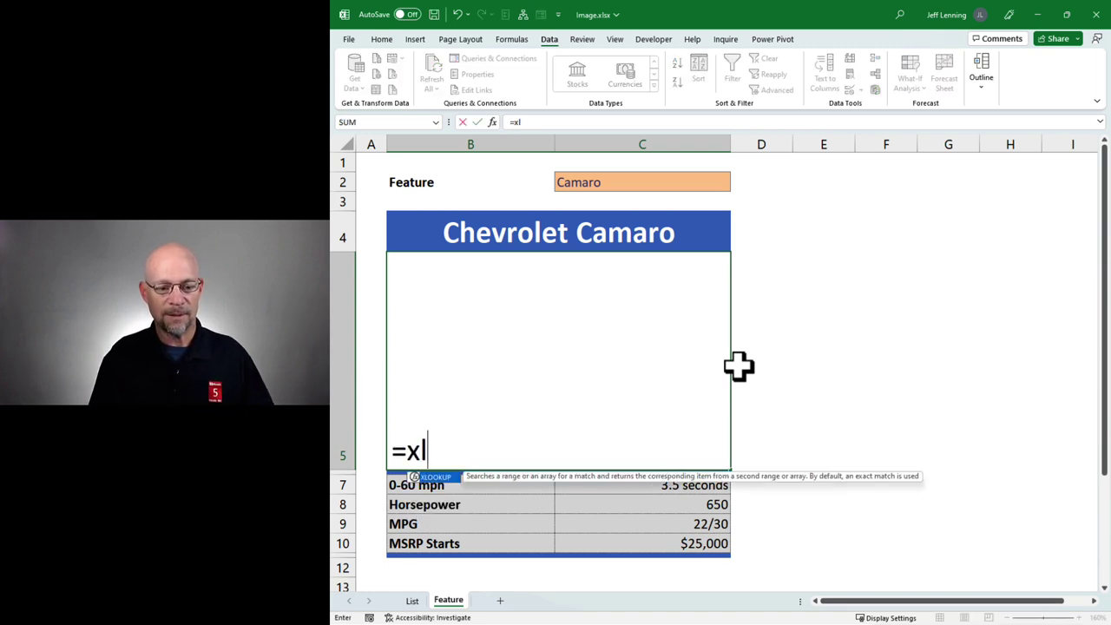
{"action": "key", "text": "Tab"}
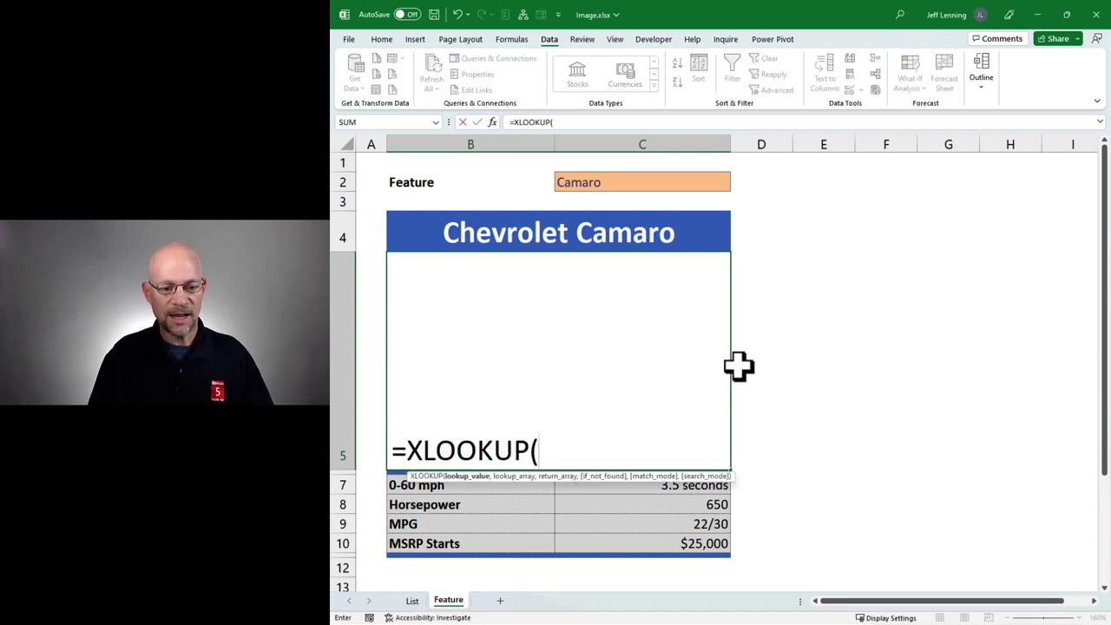
{"action": "left_click", "coordinate": [657, 181]}
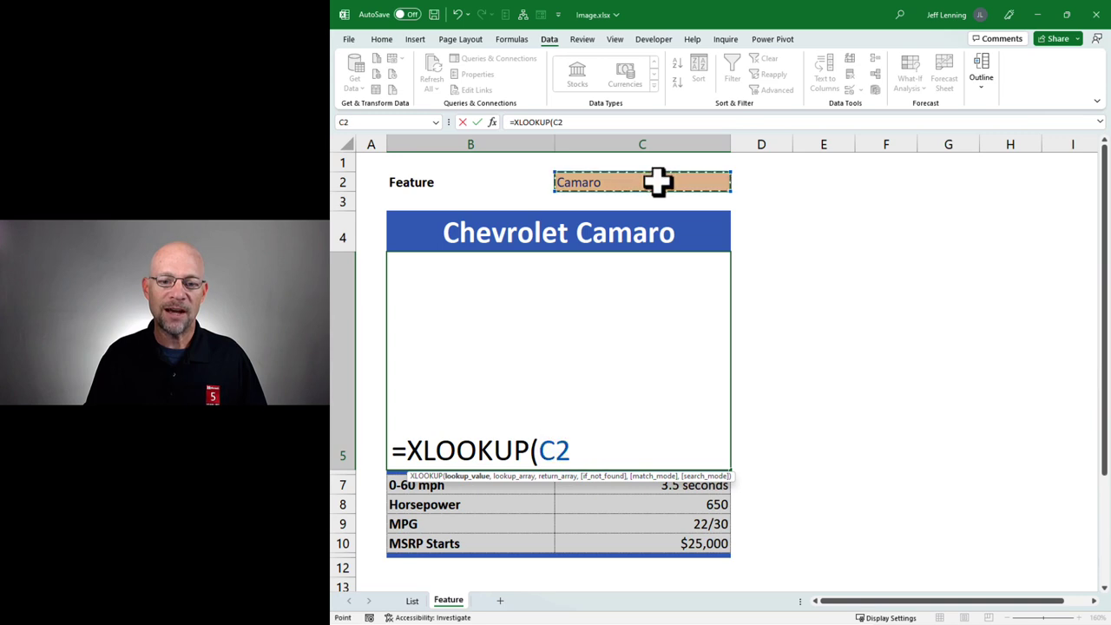
Complete it as =XLOOKUP(C2,Table1[Model],Table1[PicPreview]).
{"action": "type", "text": ",tabl"}
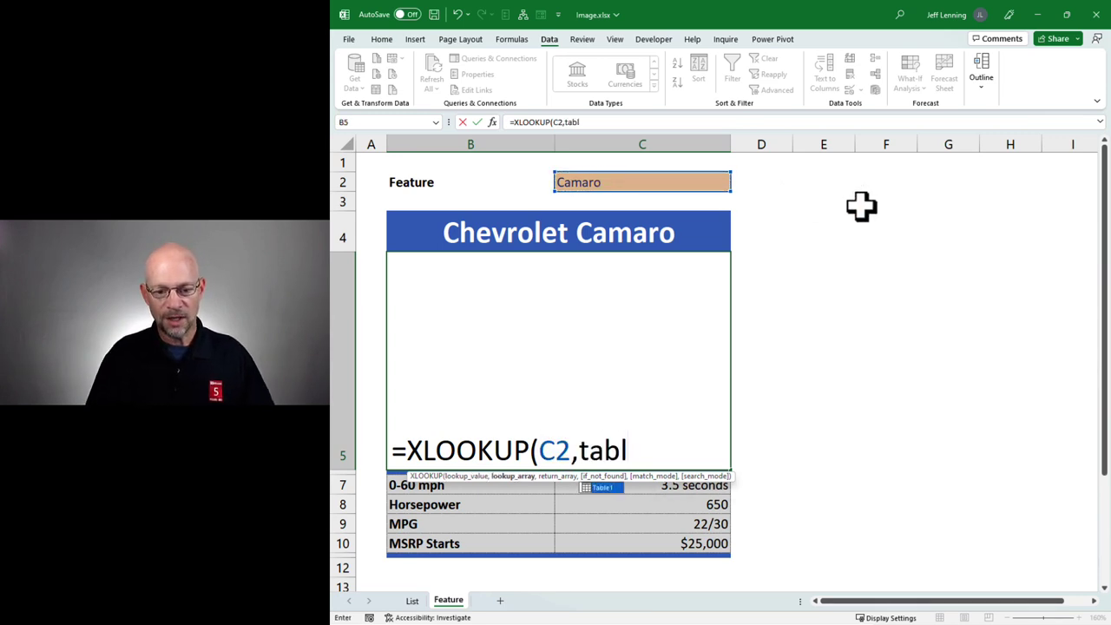
{"action": "key", "text": "Tab"}
{"action": "type", "text": "["}
{"action": "key", "text": "Down"}
{"action": "key", "text": "Tab"}
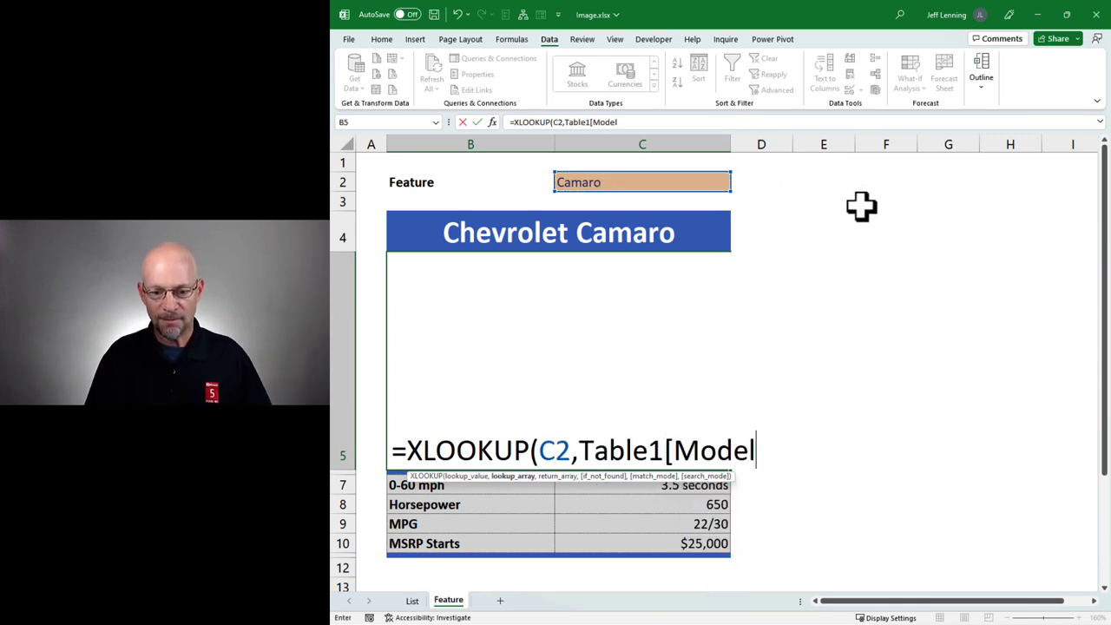
{"action": "type", "text": ",tabl"}
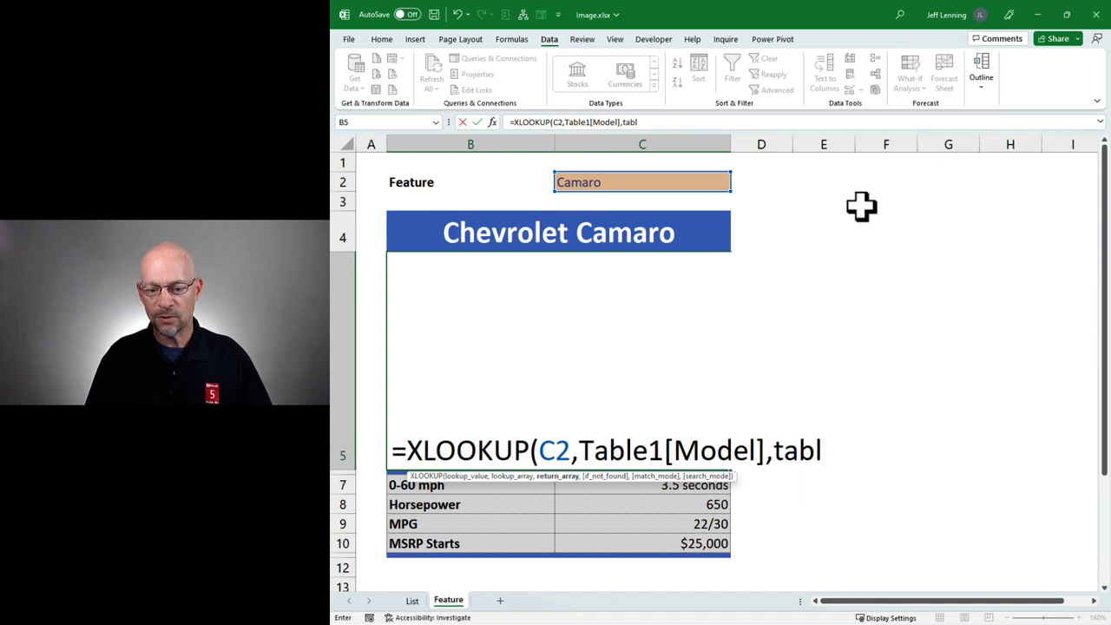
{"action": "key", "text": "Tab"}
{"action": "type", "text": "["}
{"action": "key", "text": "Down"}
{"action": "key", "text": "Down"}
{"action": "key", "text": "Down"}
{"action": "key", "text": "Down"}
{"action": "key", "text": "Down"}
{"action": "key", "text": "Down"}
{"action": "key", "text": "Down"}
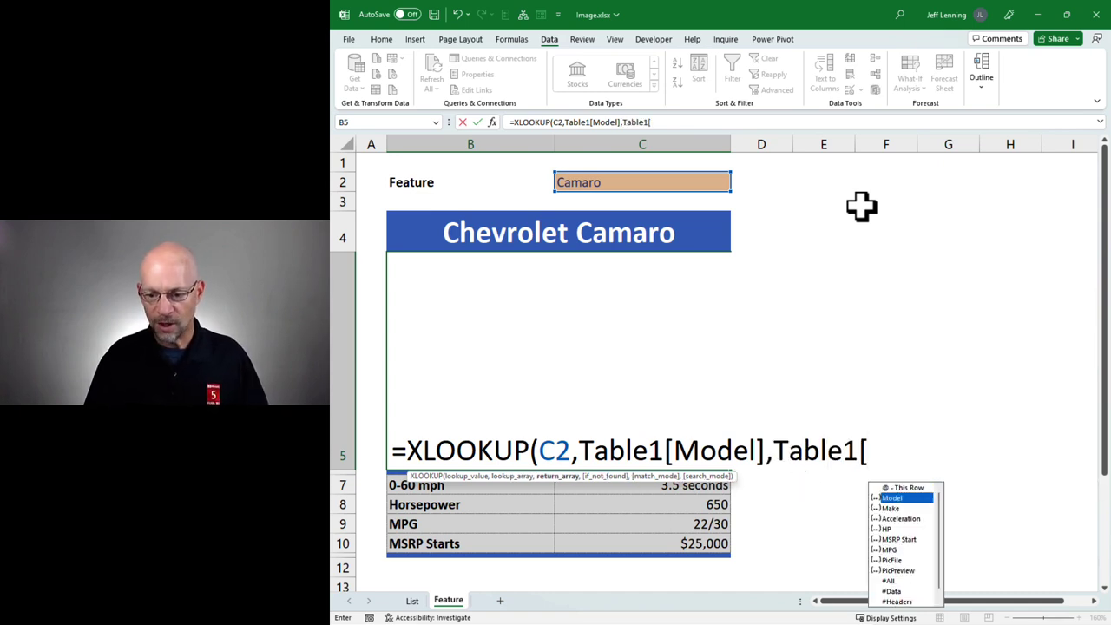
{"action": "key", "text": "Down"}
{"action": "key", "text": "Tab"}
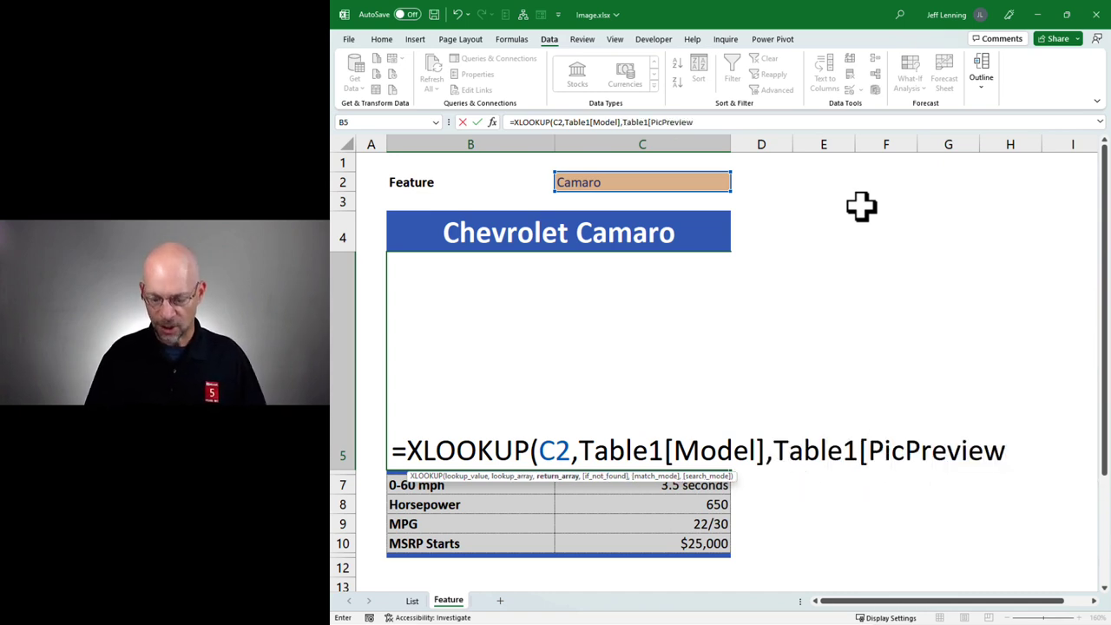
{"action": "key", "text": "Return"}
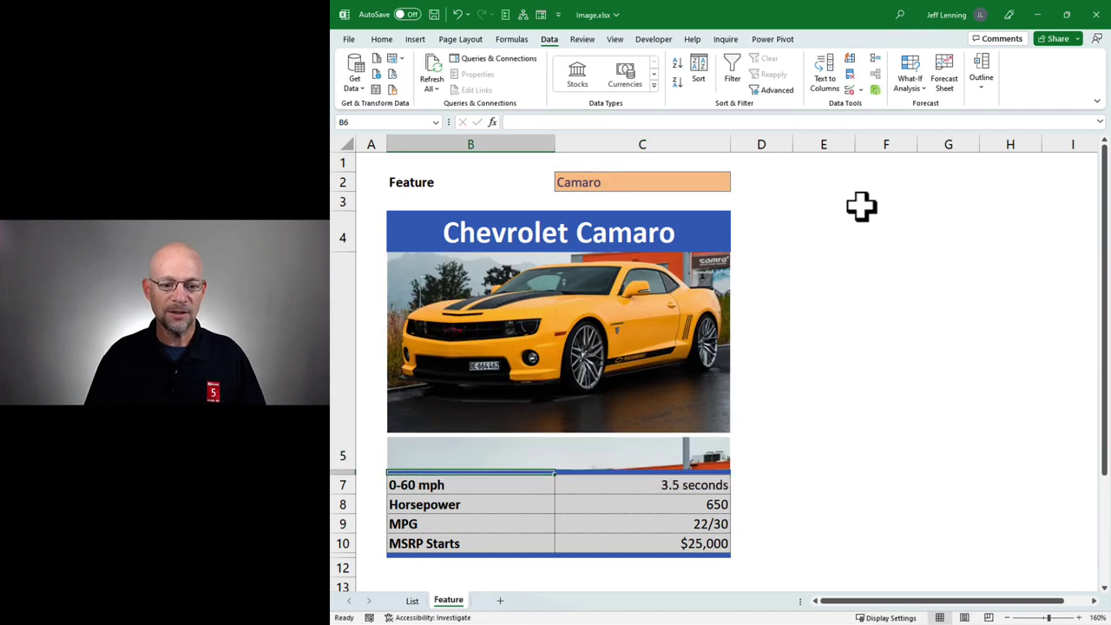
{"action": "left_click", "coordinate": [672, 181]}
{"action": "left_click", "coordinate": [736, 185]}
{"action": "left_click", "coordinate": [634, 210]}
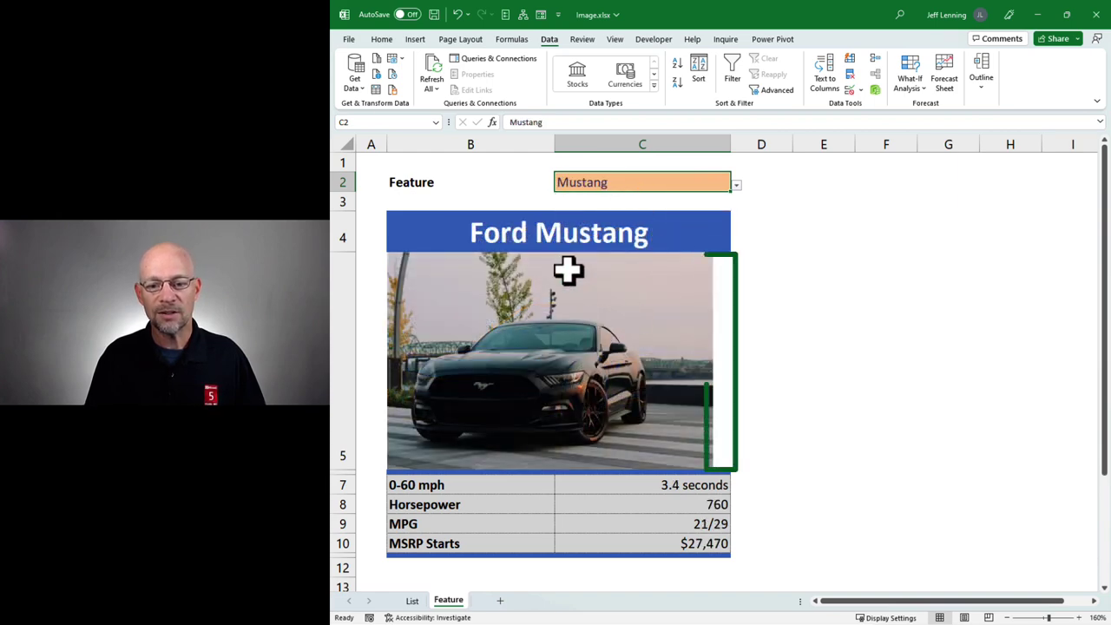
{"action": "left_click", "coordinate": [736, 184]}
{"action": "left_click", "coordinate": [605, 220]}
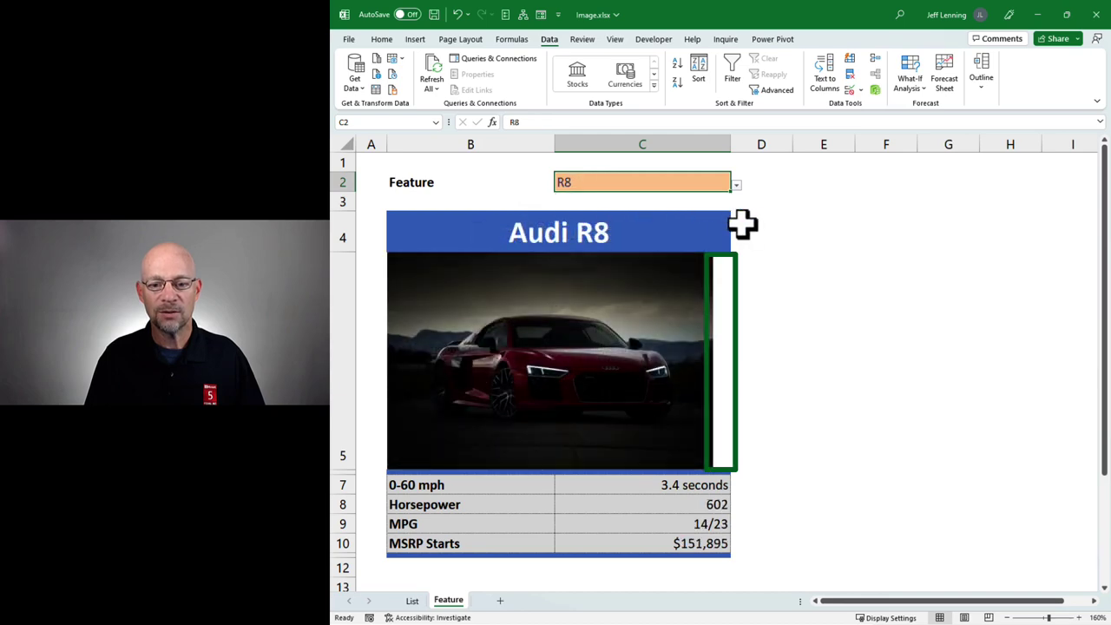
{"action": "left_click", "coordinate": [736, 185]}
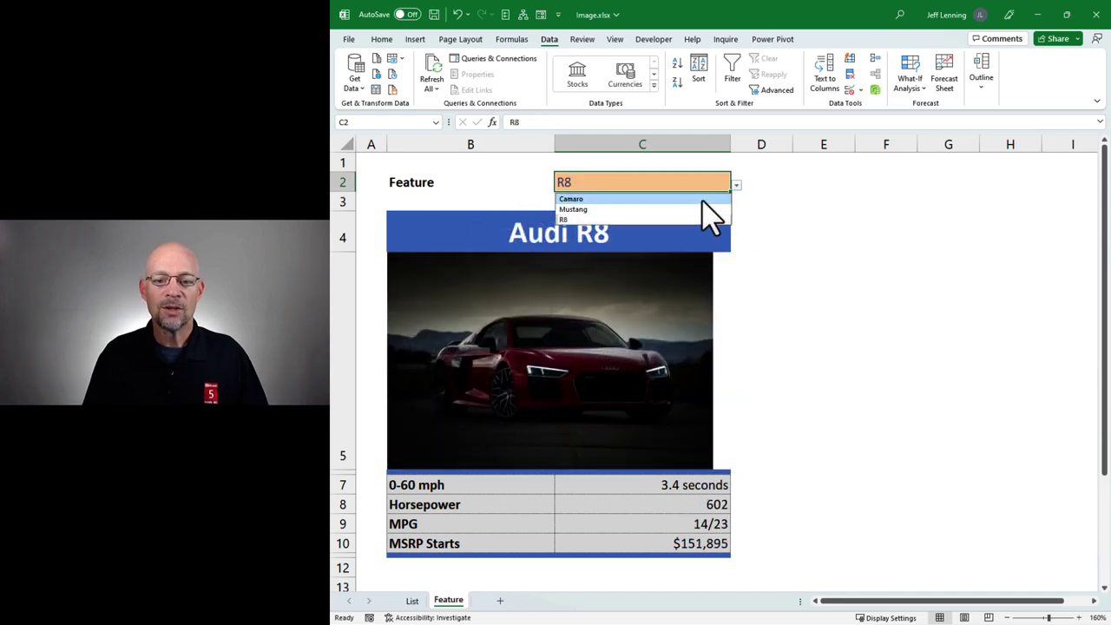
{"action": "left_click", "coordinate": [705, 198]}
{"action": "left_click", "coordinate": [777, 333]}
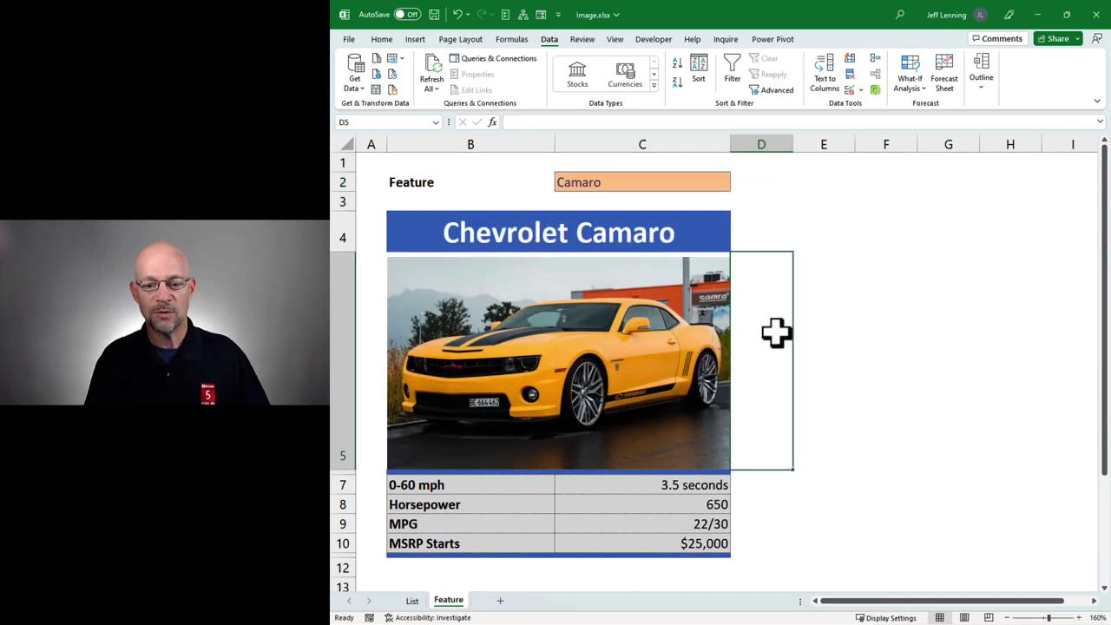
{"action": "key", "text": "F2"}
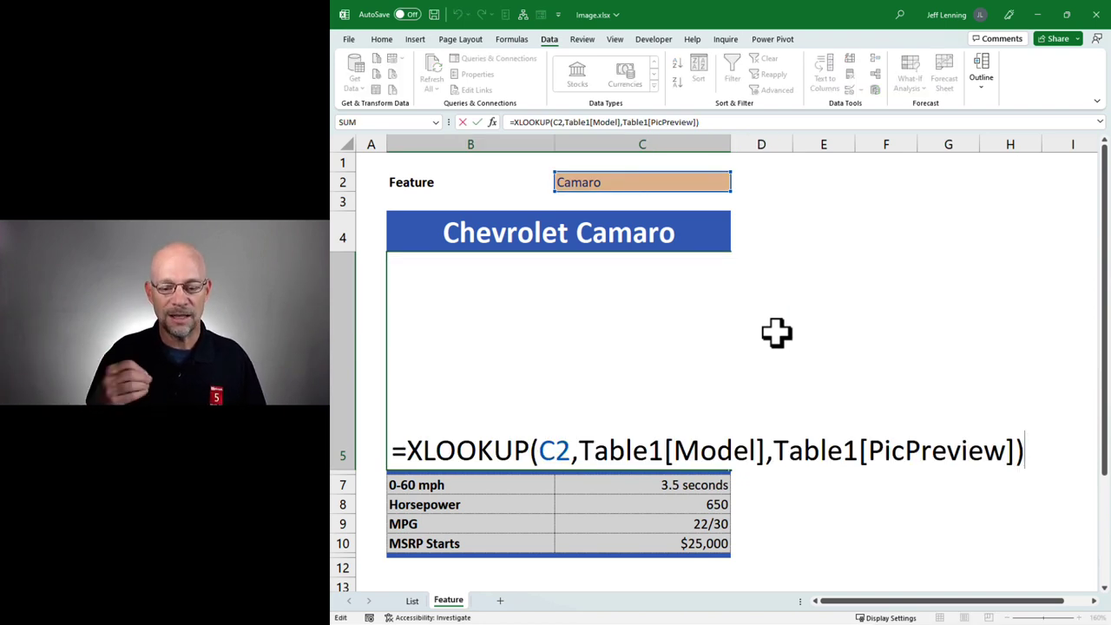
{"action": "key", "text": "Escape"}
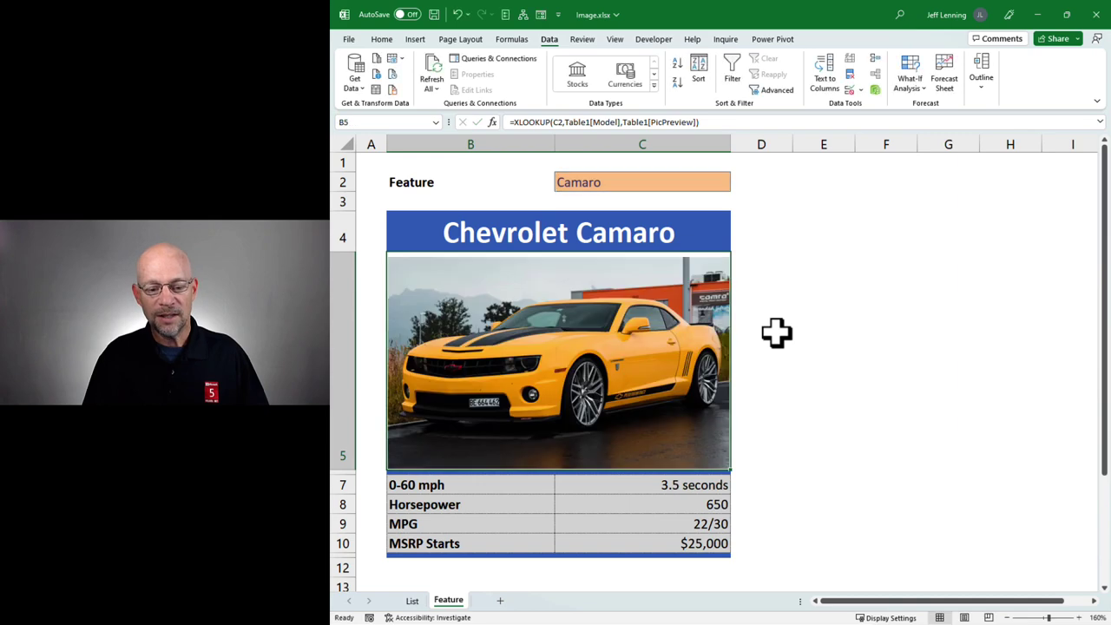
{"action": "key", "text": "ctrl+Page_Up"}
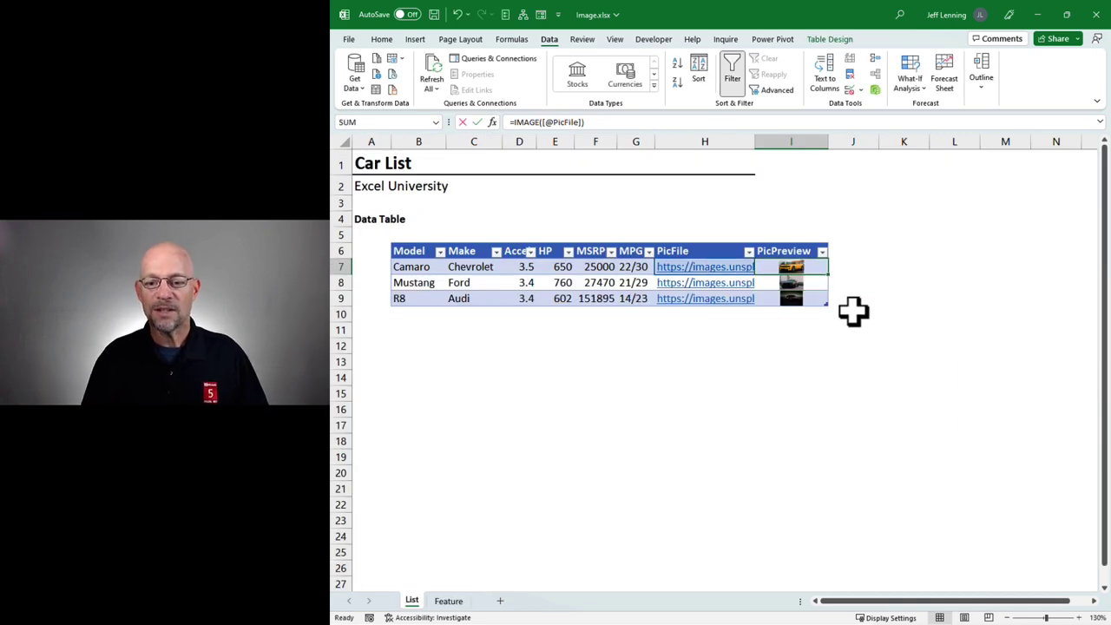
{"action": "key", "text": "F2"}
{"action": "type", "text": ",,"}
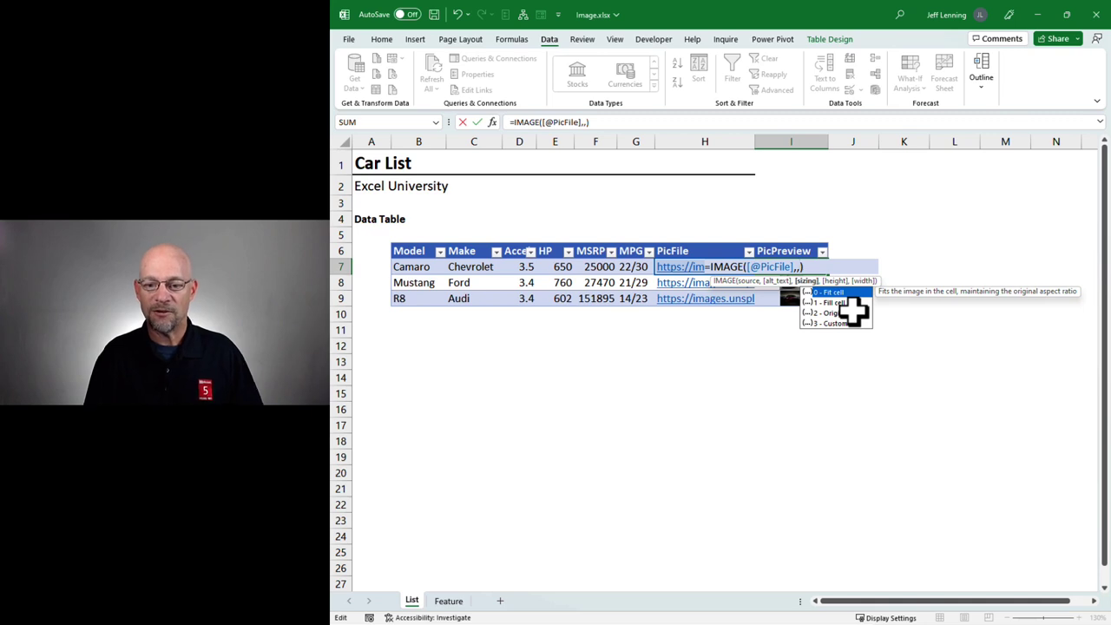
{"action": "key", "text": "Escape"}
{"action": "key", "text": "Escape"}
{"action": "key", "text": "ctrl+Page_Down"}
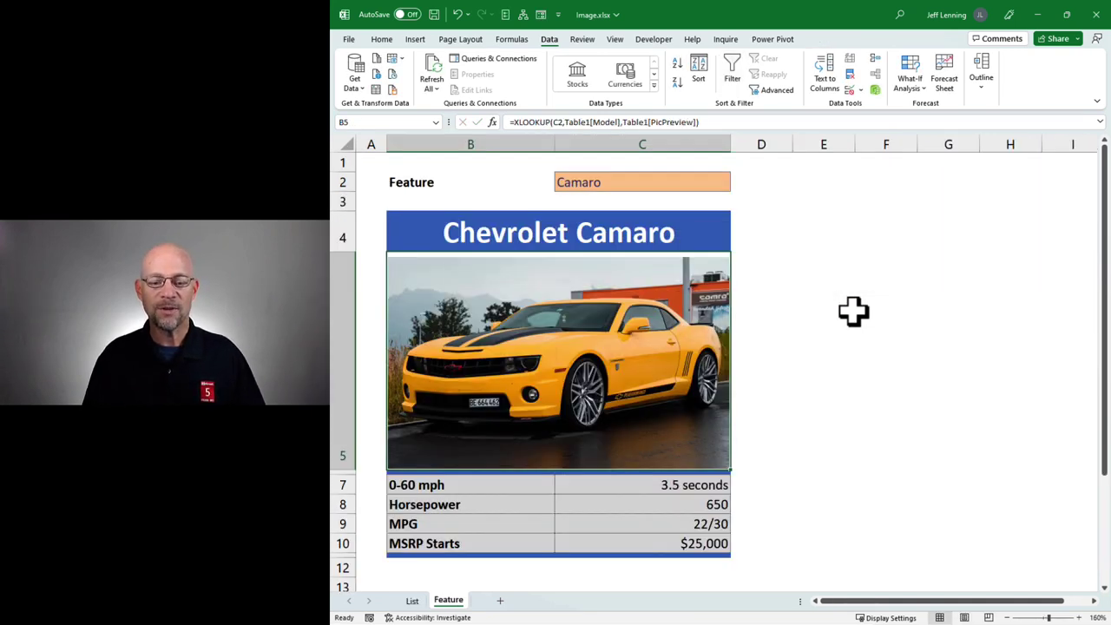
Change B5's XLOOKUP return column from PicPreview to Table1[PicFile].
{"action": "key", "text": "F2"}
{"action": "key", "text": "Left"}
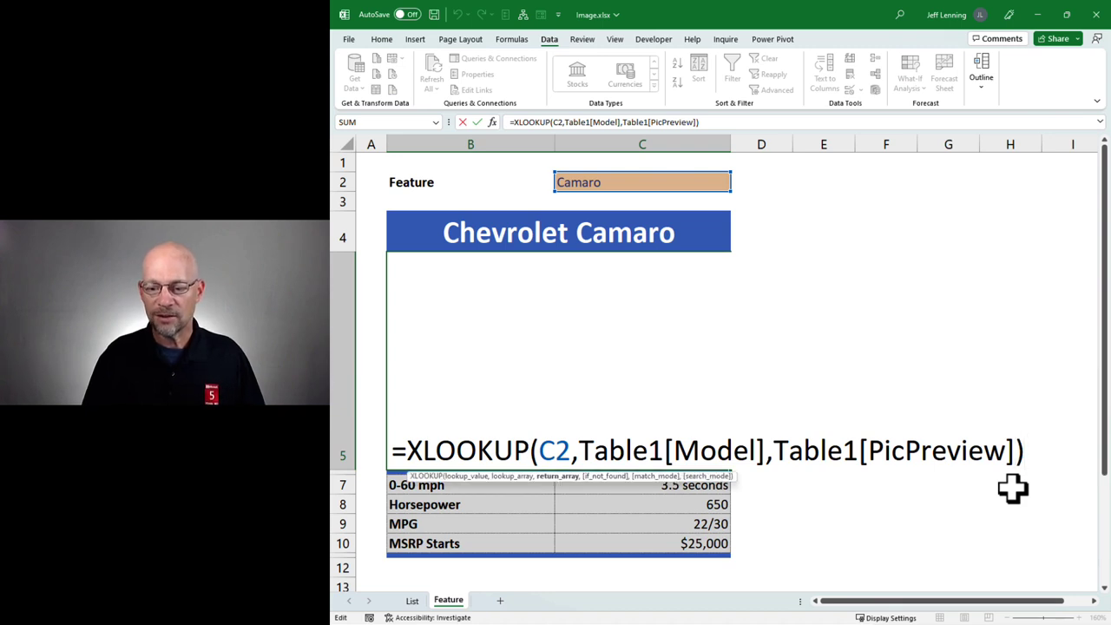
{"action": "key", "text": "BackSpace"}
{"action": "key", "text": "BackSpace"}
{"action": "key", "text": "BackSpace"}
{"action": "key", "text": "BackSpace"}
{"action": "key", "text": "BackSpace"}
{"action": "key", "text": "BackSpace"}
{"action": "key", "text": "BackSpace"}
{"action": "key", "text": "BackSpace"}
{"action": "key", "text": "BackSpace"}
{"action": "key", "text": "BackSpace"}
{"action": "key", "text": "BackSpace"}
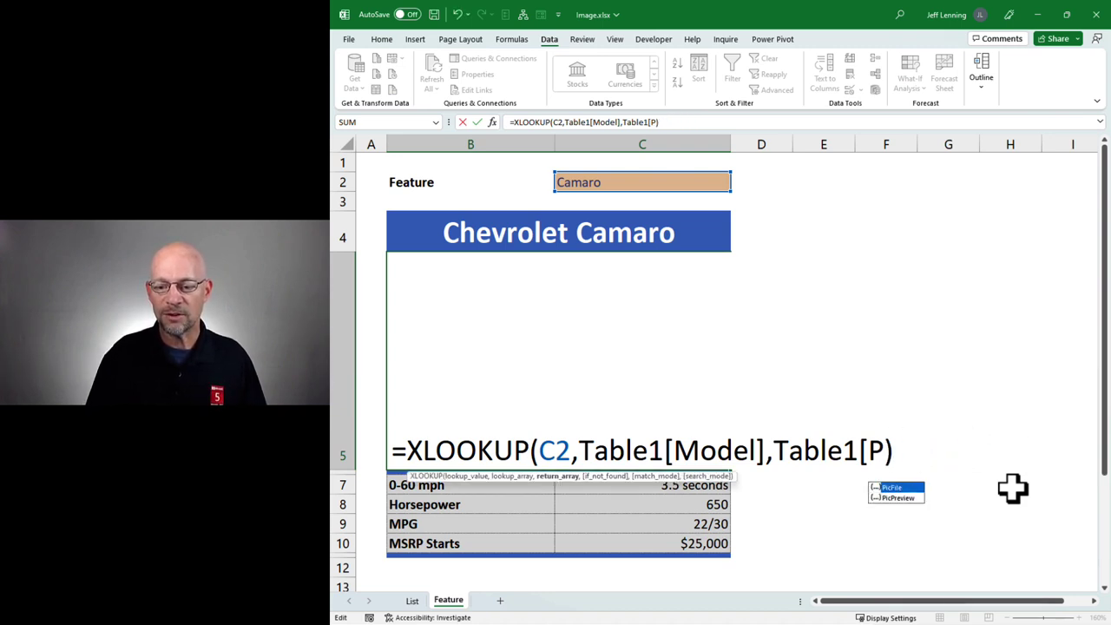
{"action": "key", "text": "Down"}
{"action": "key", "text": "Down"}
{"action": "key", "text": "Down"}
{"action": "key", "text": "Down"}
{"action": "key", "text": "Down"}
{"action": "key", "text": "Down"}
{"action": "key", "text": "Down"}
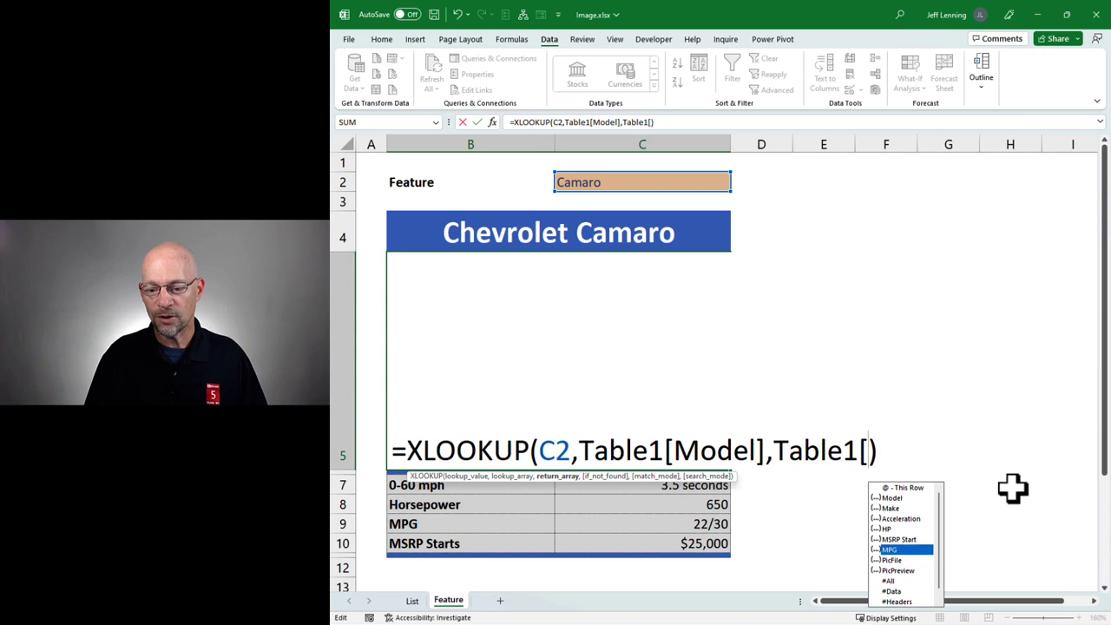
{"action": "key", "text": "Tab"}
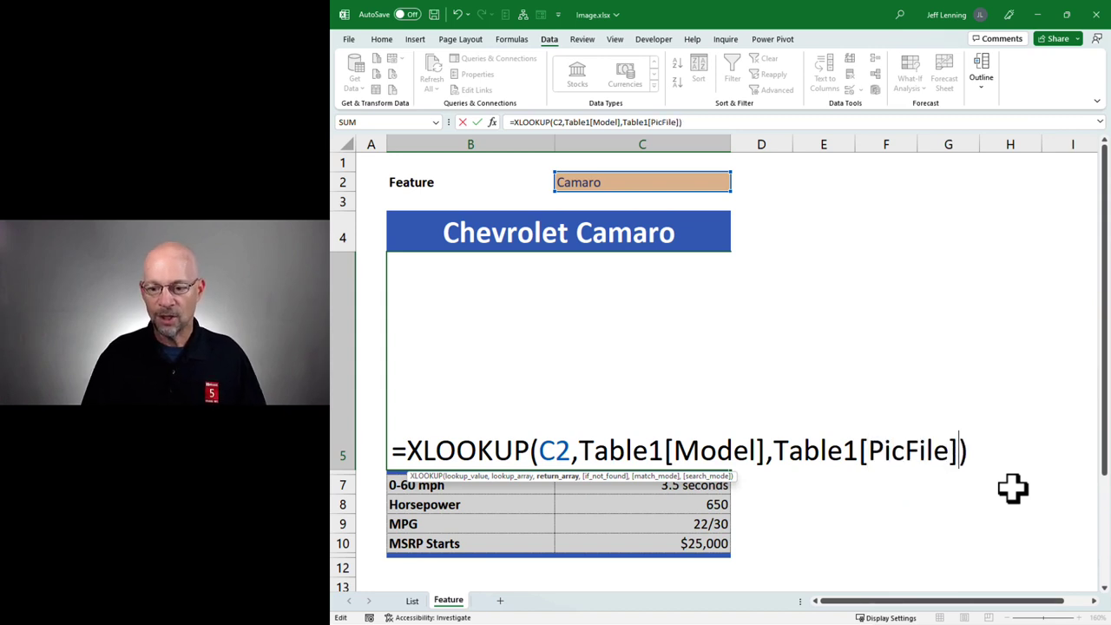
{"action": "key", "text": "Return"}
Wrap the XLOOKUP in IMAGE with sizing ,,1 so the photo fills cell B5.
{"action": "key", "text": "Up"}
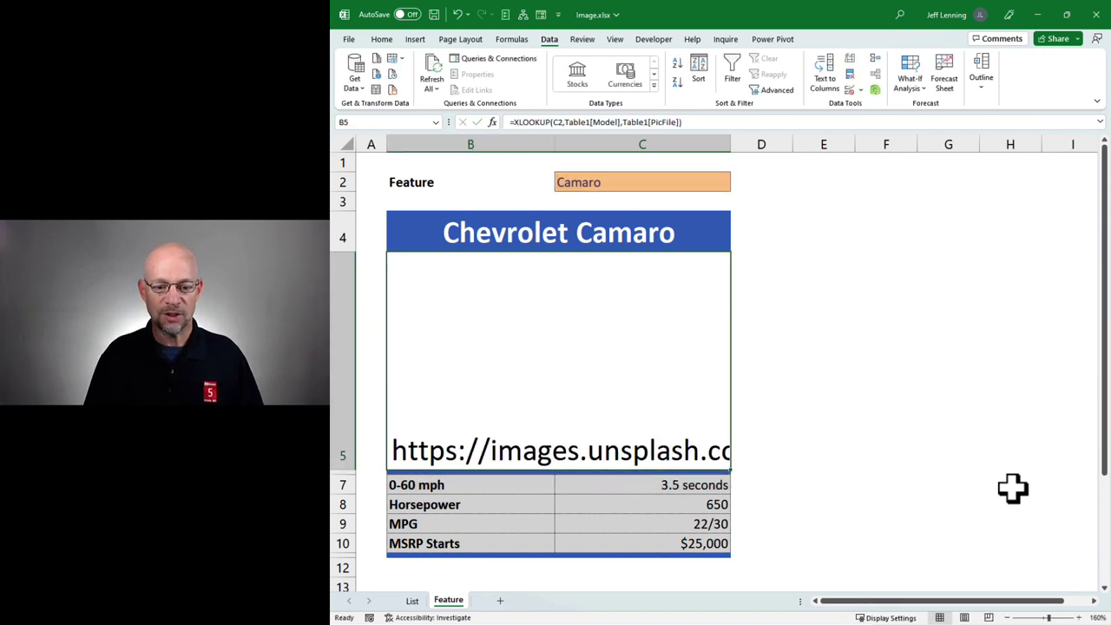
{"action": "key", "text": "F2"}
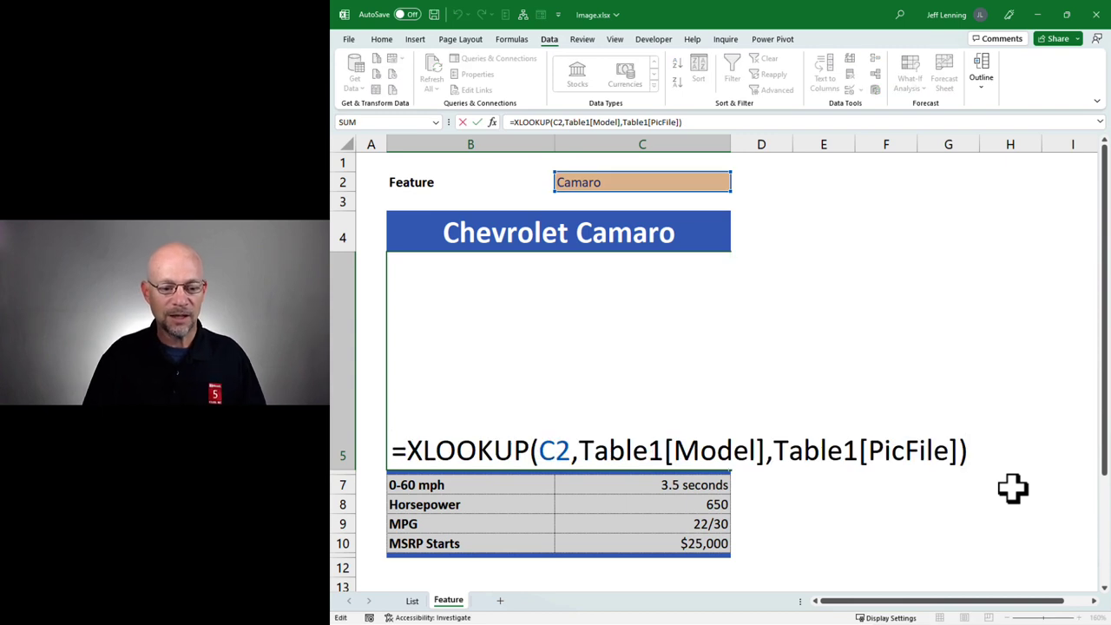
{"action": "type", "text": "ima"}
{"action": "key", "text": "Tab"}
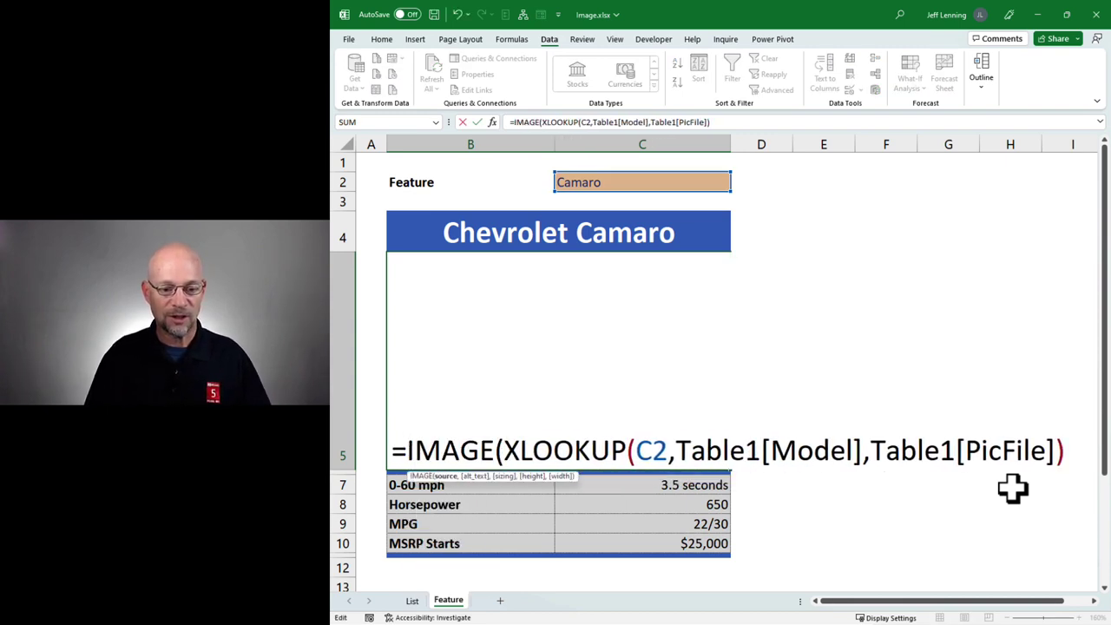
{"action": "key", "text": "shift+End"}
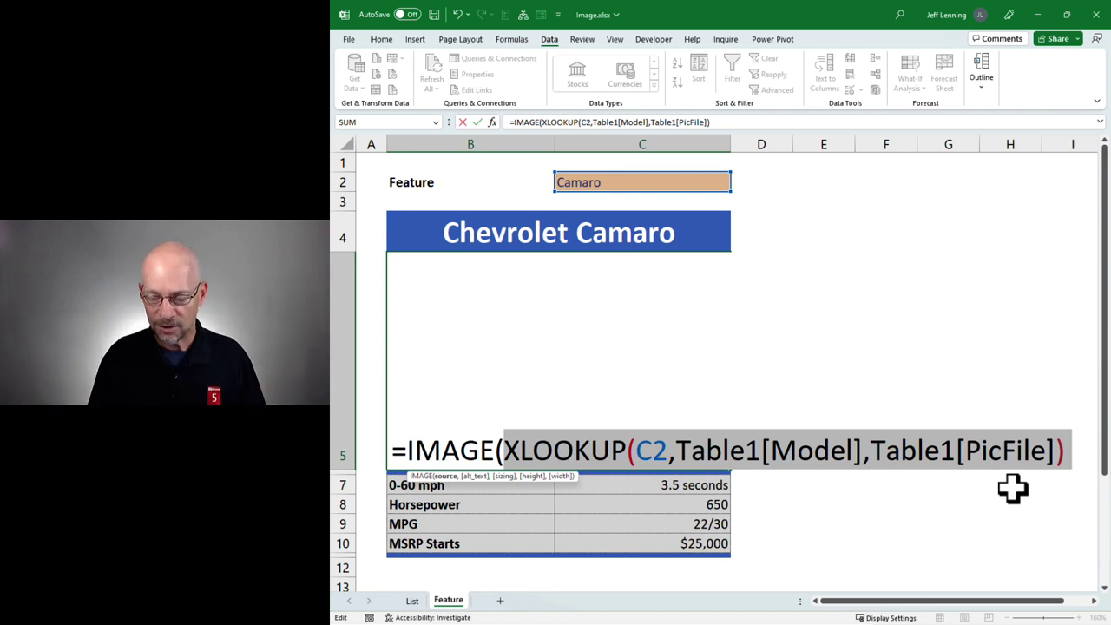
{"action": "key", "text": "End"}
{"action": "type", "text": ","}
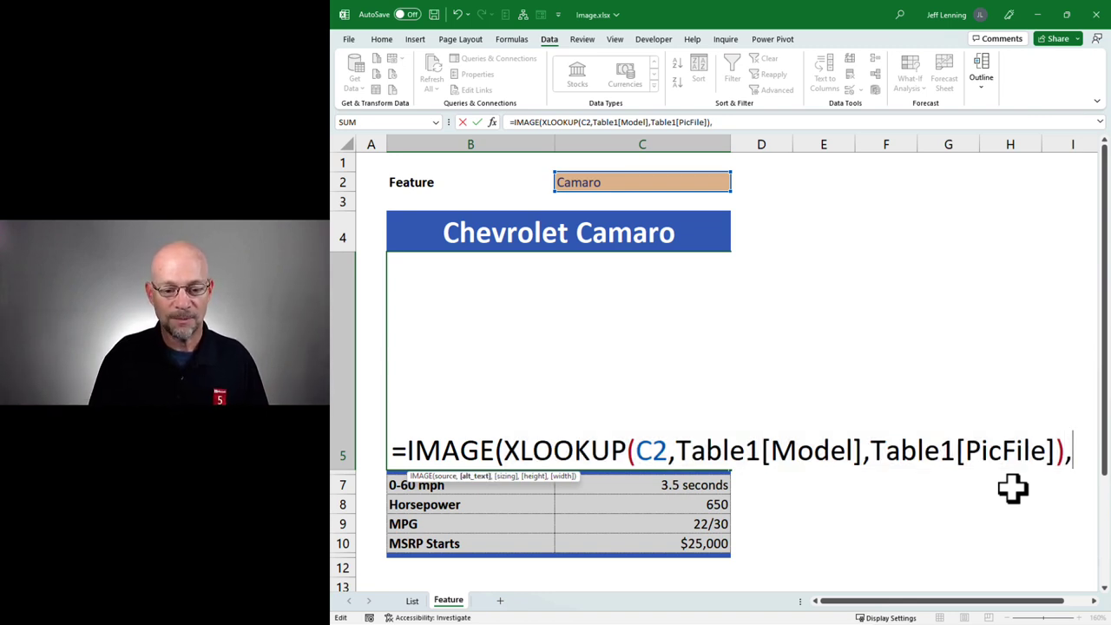
{"action": "type", "text": ","}
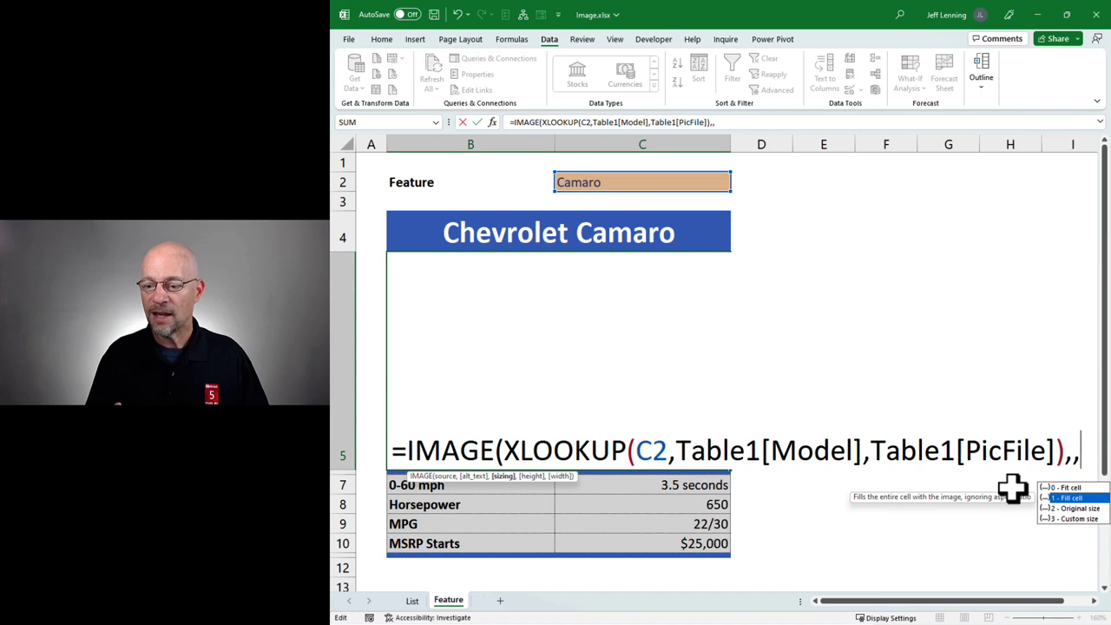
{"action": "type", "text": "1)"}
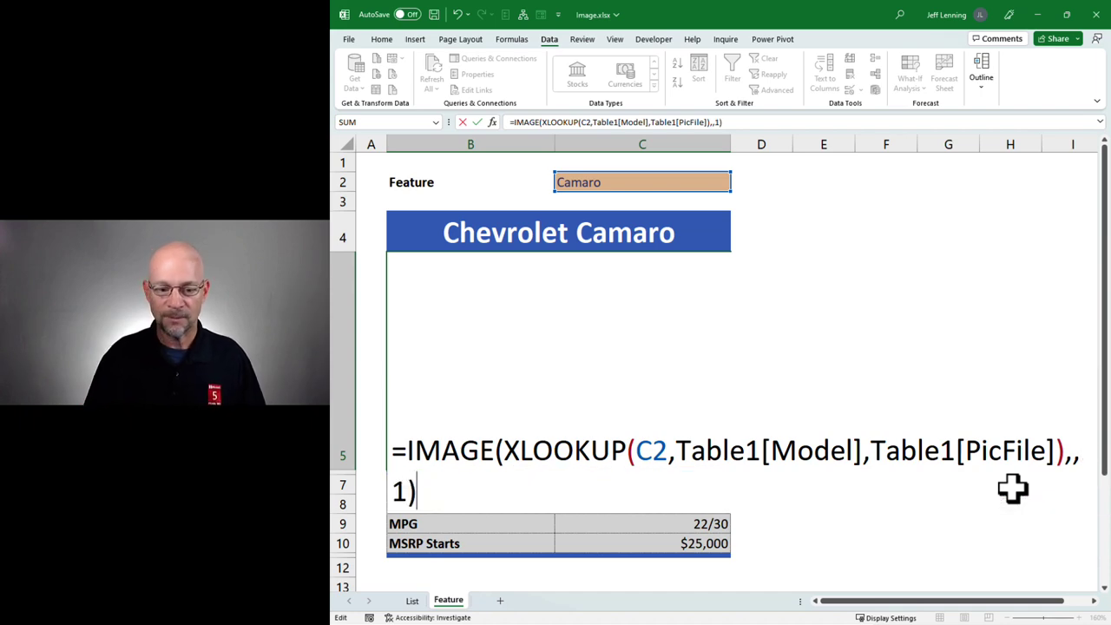
{"action": "key", "text": "Return"}
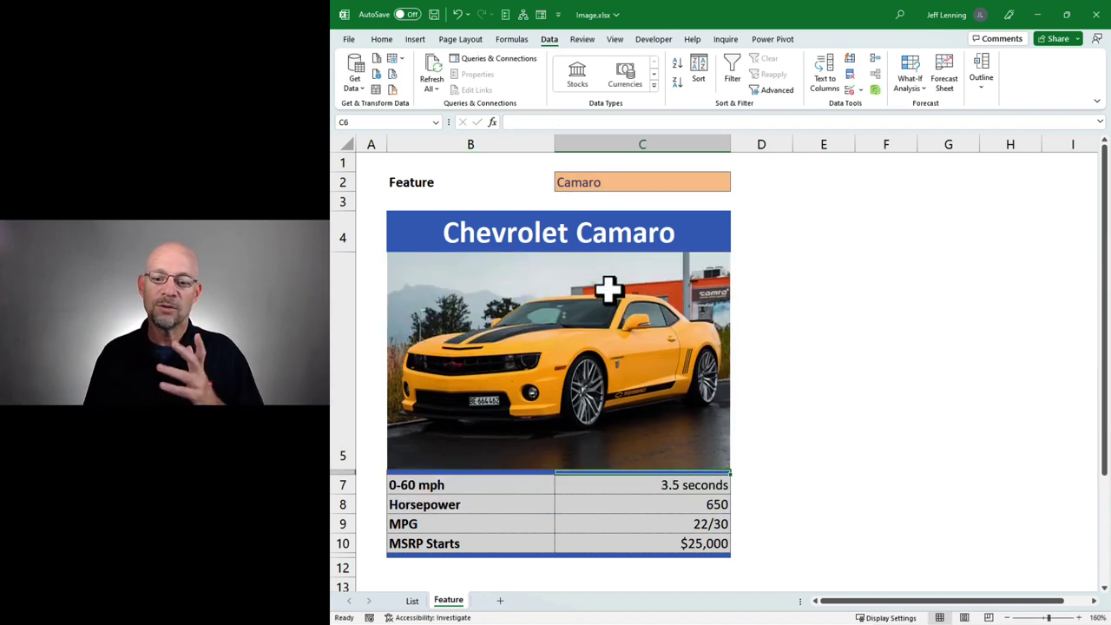
Choose Mustang from C2's car model dropdown on the Feature card.
{"action": "left_click", "coordinate": [712, 178]}
{"action": "left_click", "coordinate": [736, 185]}
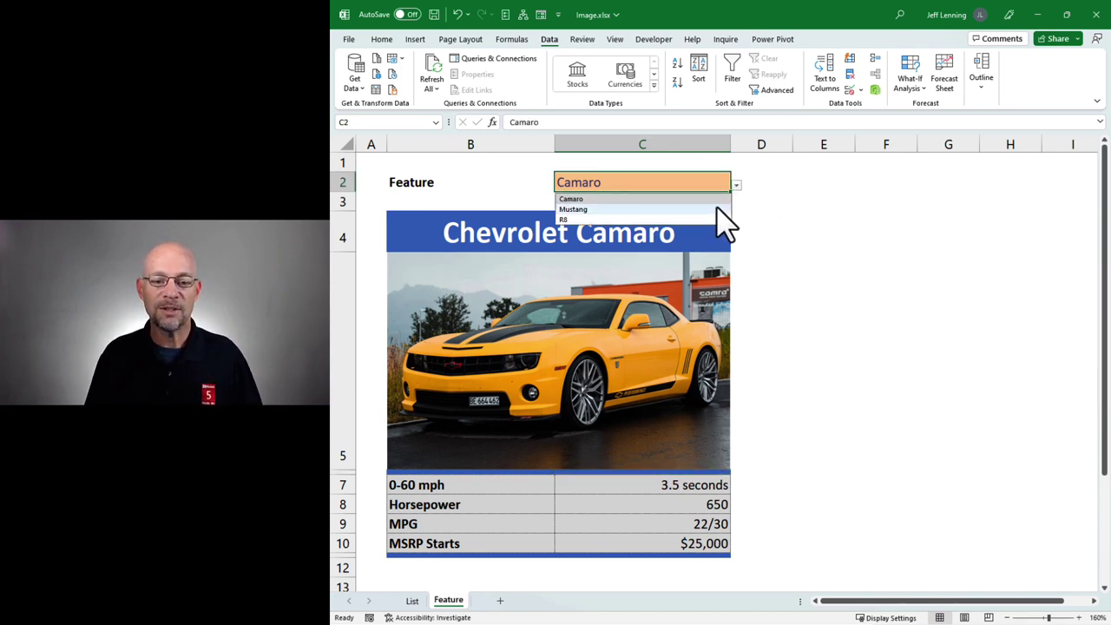
{"action": "left_click", "coordinate": [717, 209]}
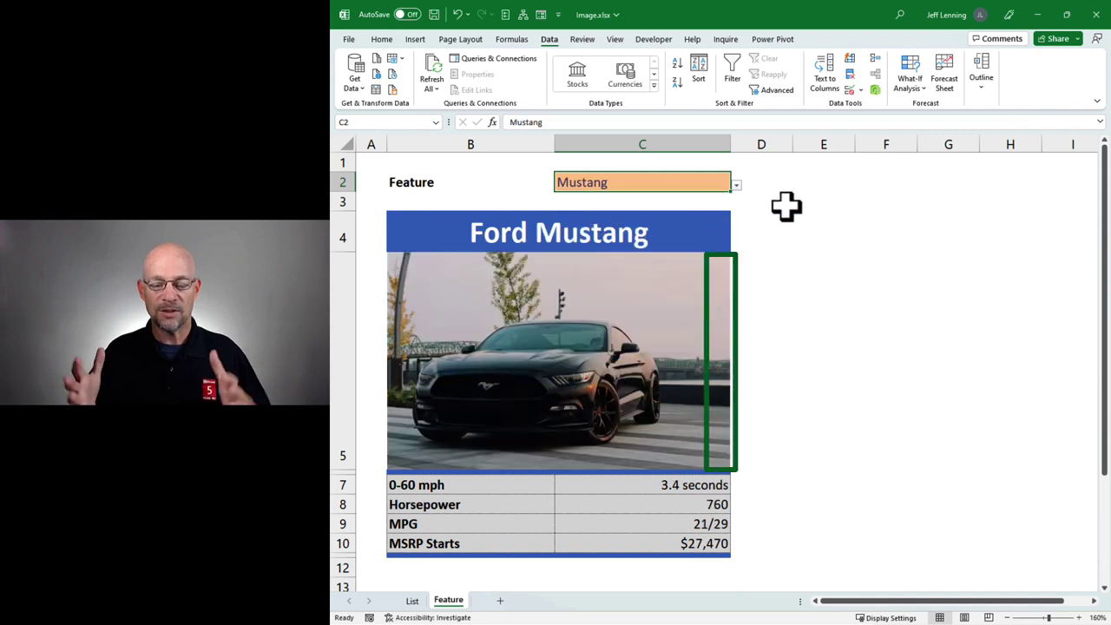